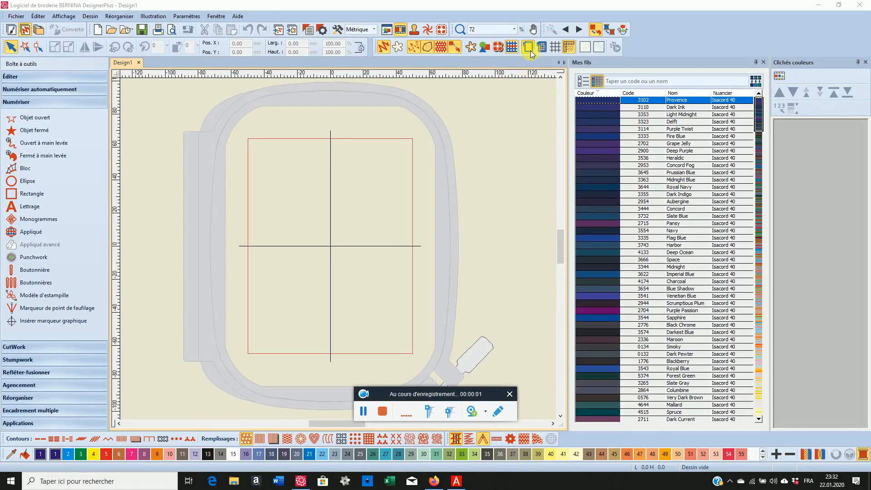
Examine the hoops offered for the Bernette Chicago 7 machine in the hoop selection settings
left_click(529, 49)
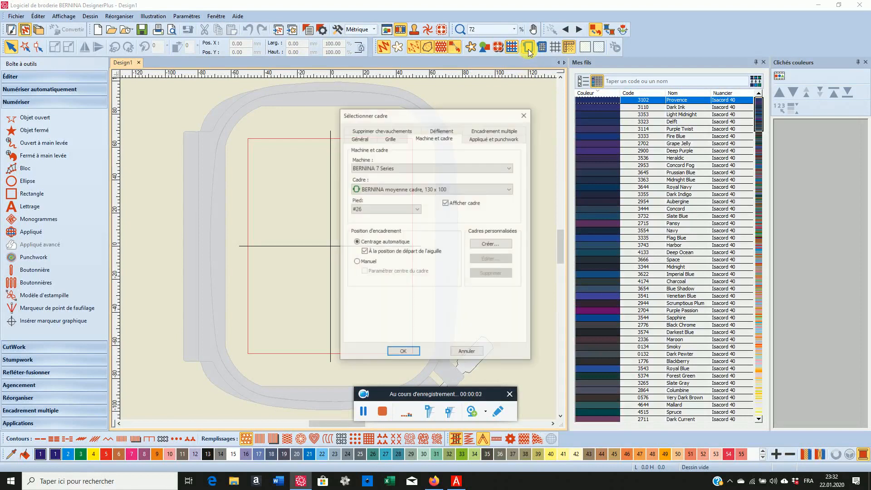
left_click(503, 168)
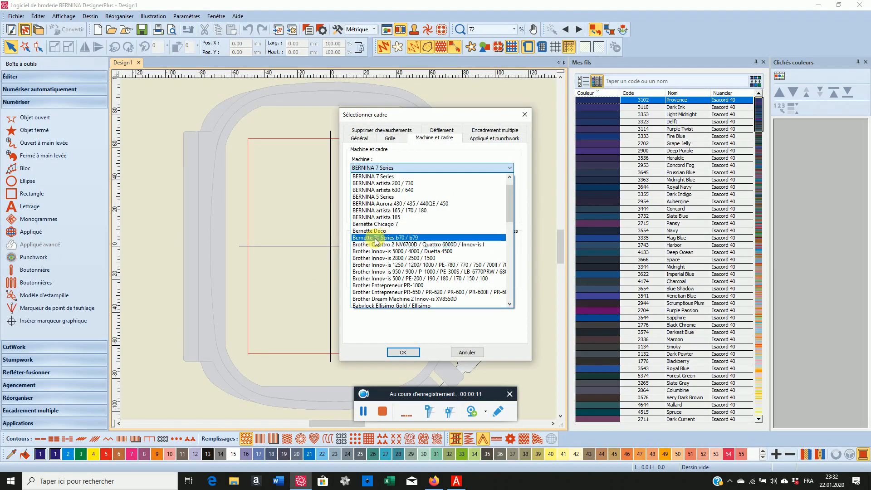
left_click(375, 223)
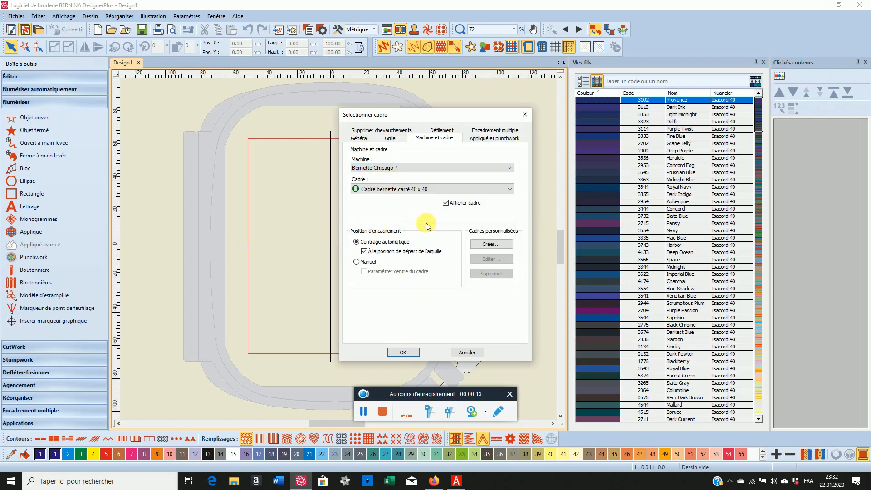
left_click(511, 188)
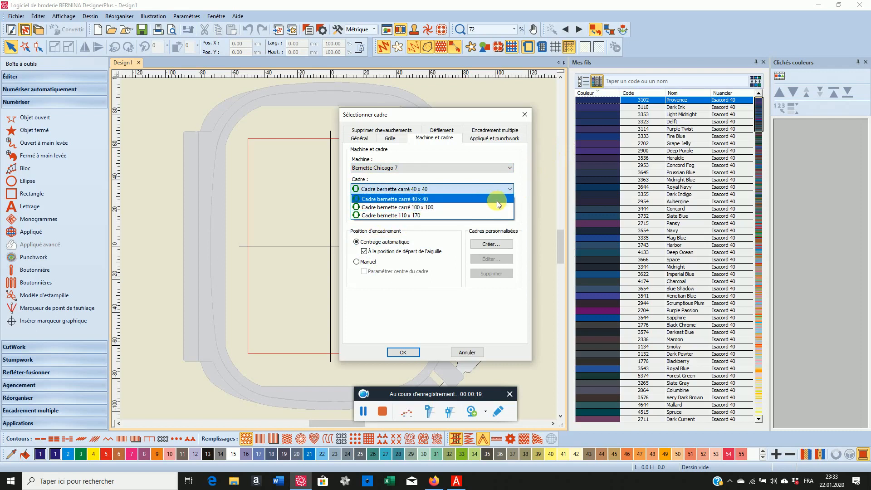
Examine the hoops offered for the Bernette 70 Series b70 / b79 machine and leave the hoop settings without applying
left_click(509, 170)
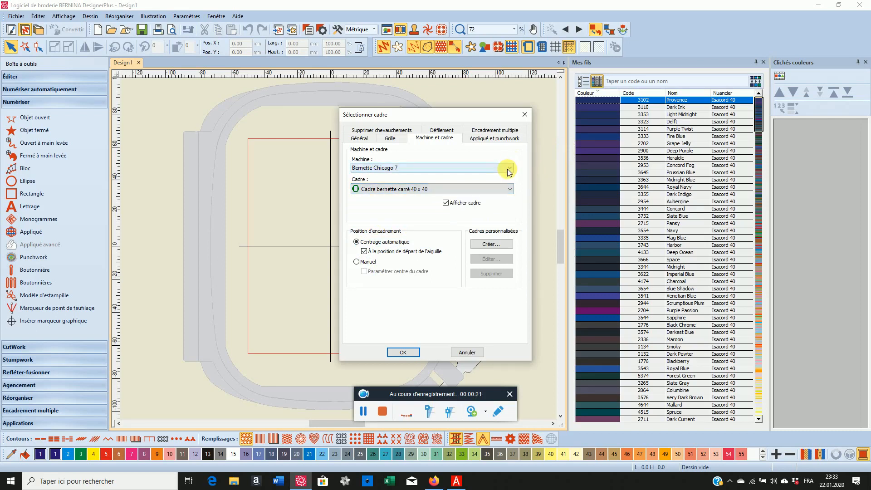
left_click(509, 170)
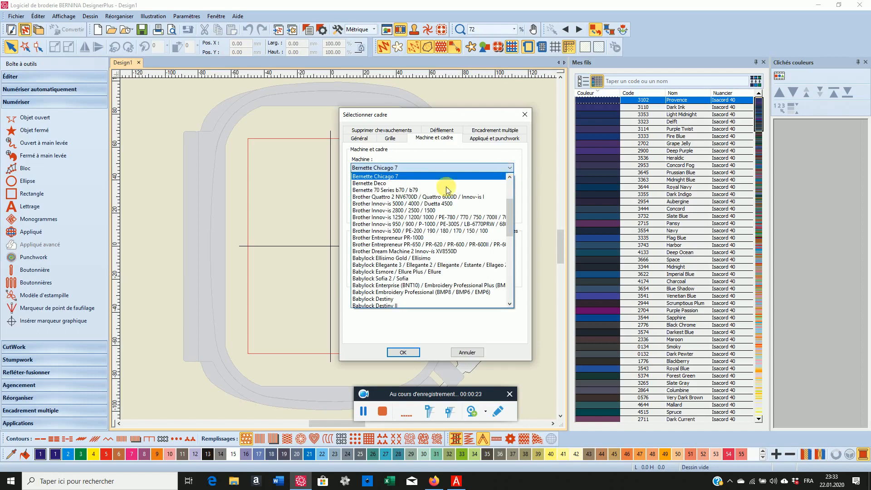
left_click(418, 191)
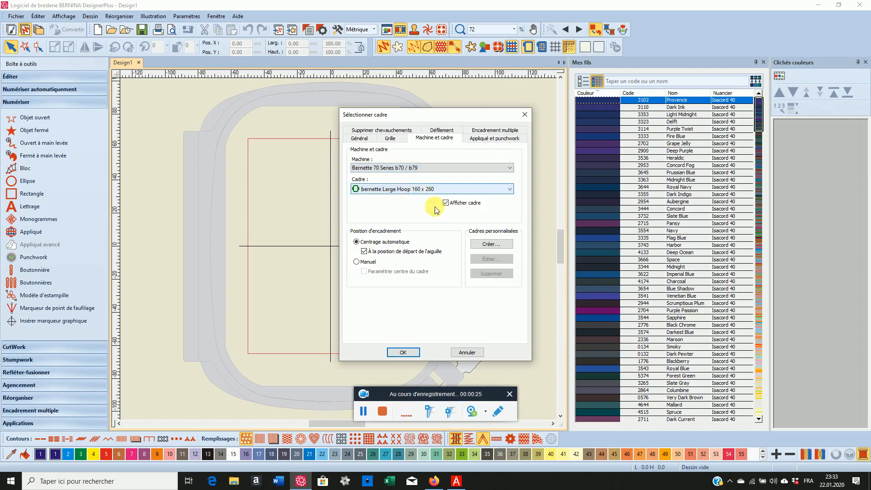
left_click(510, 190)
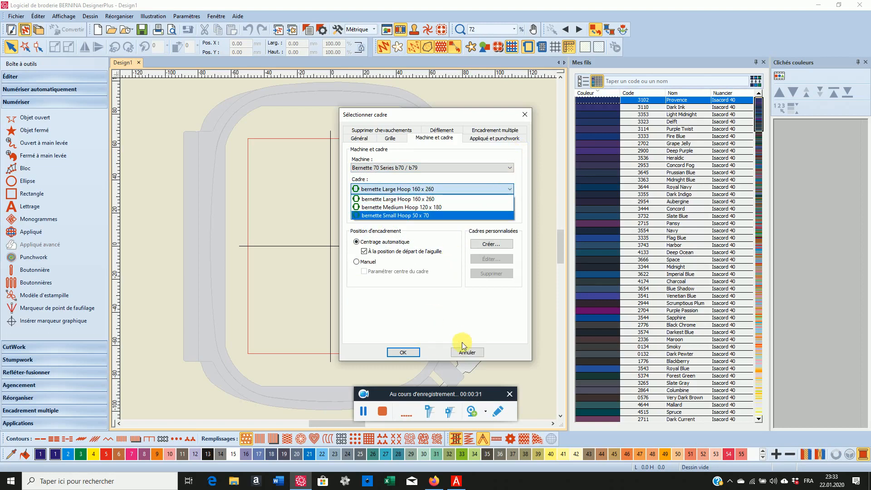
left_click(462, 354)
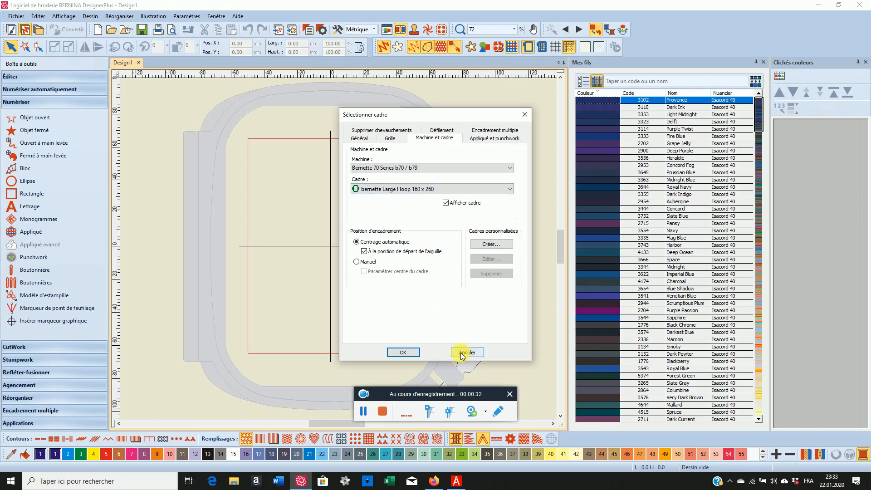
left_click(525, 116)
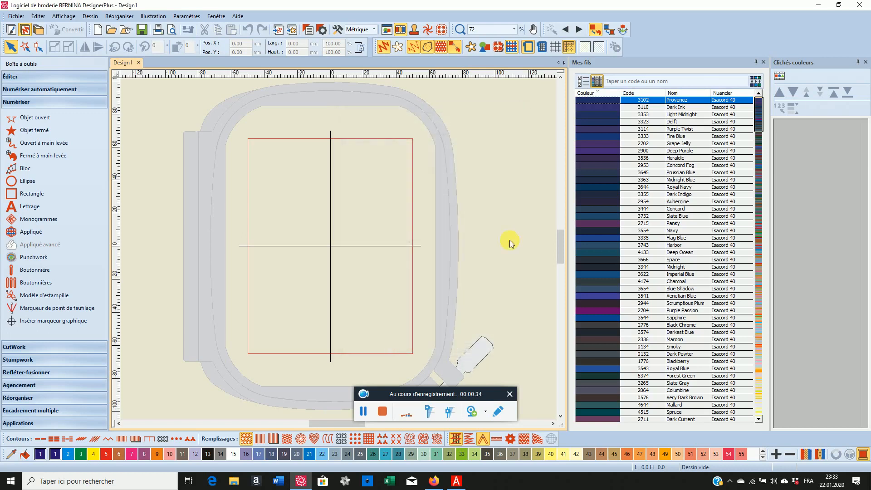
left_click(381, 412)
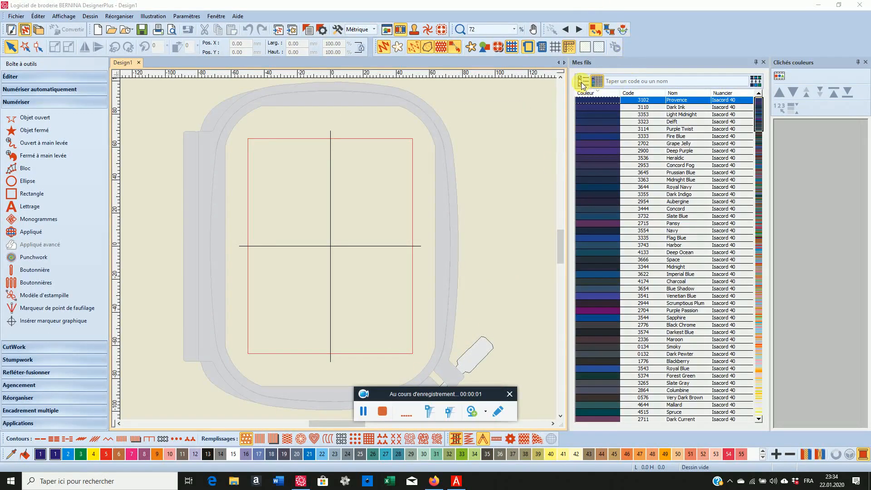
Examine the thread charts that can be added to the personal charts, from Amefird Signature through the Madeira ranges
left_click(583, 83)
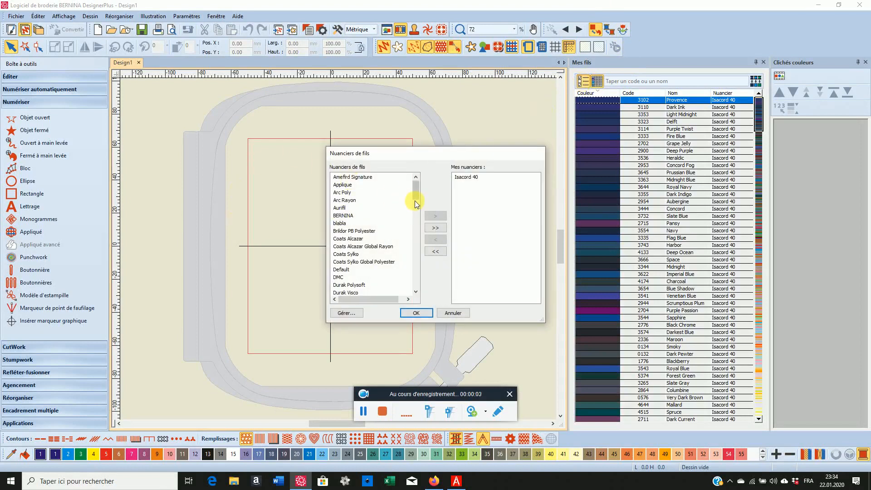
scroll(415, 193, "down", 8)
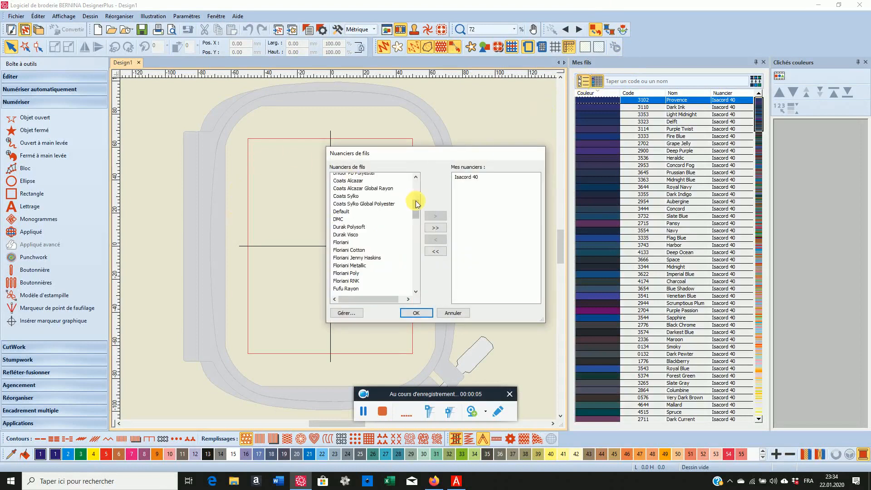
scroll(416, 200, "down", 2)
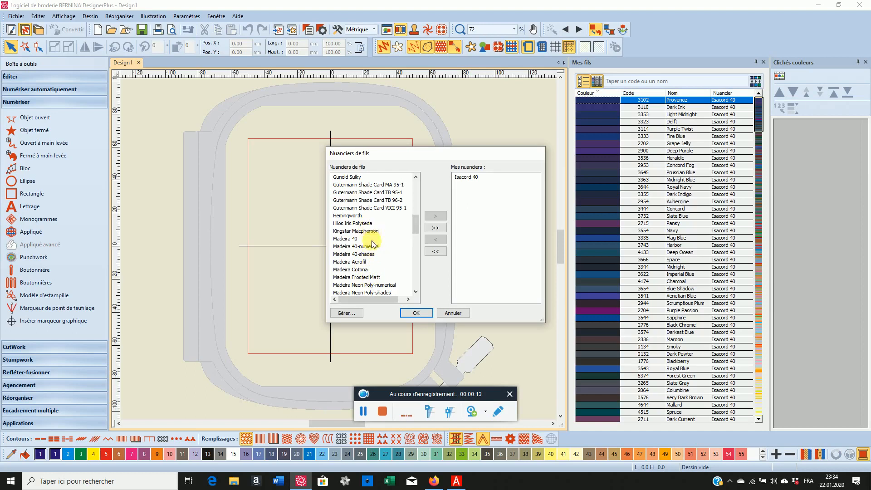
left_click(403, 316)
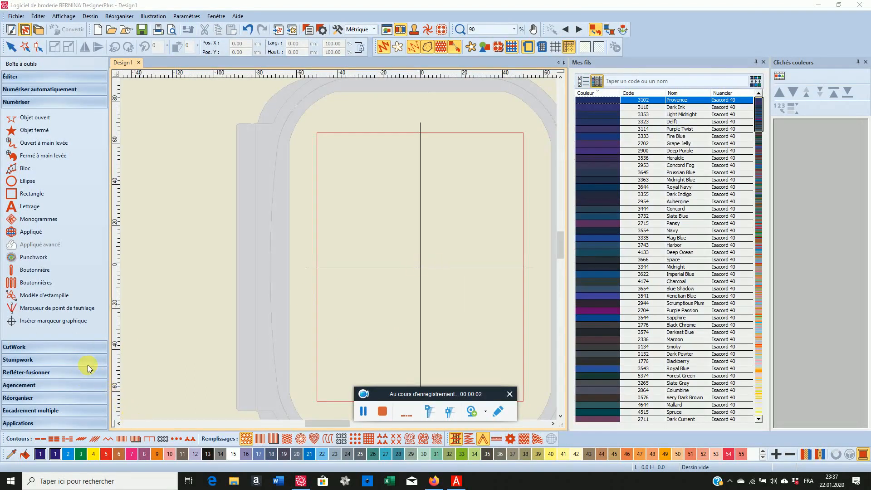
Stamp the "essai" star from the Cahier-de-travail pattern set once, about 30 mm wide, centred near X -21, Y 10 mm
left_click(41, 296)
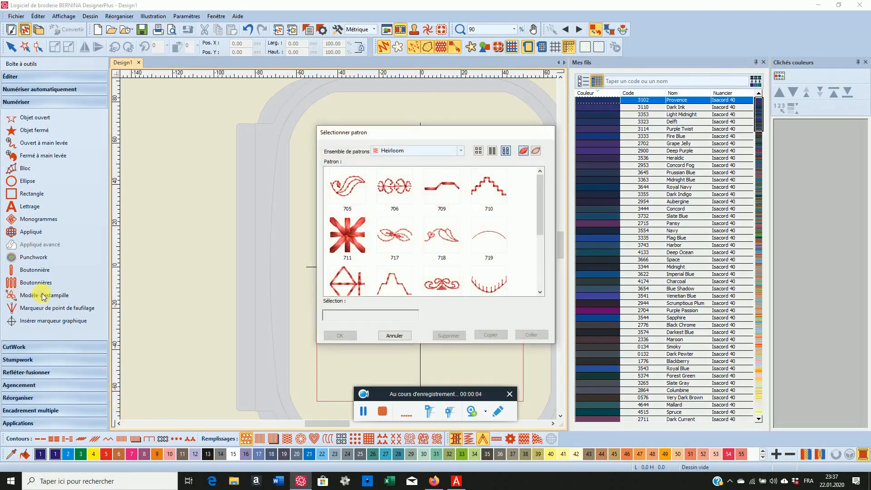
left_click(461, 150)
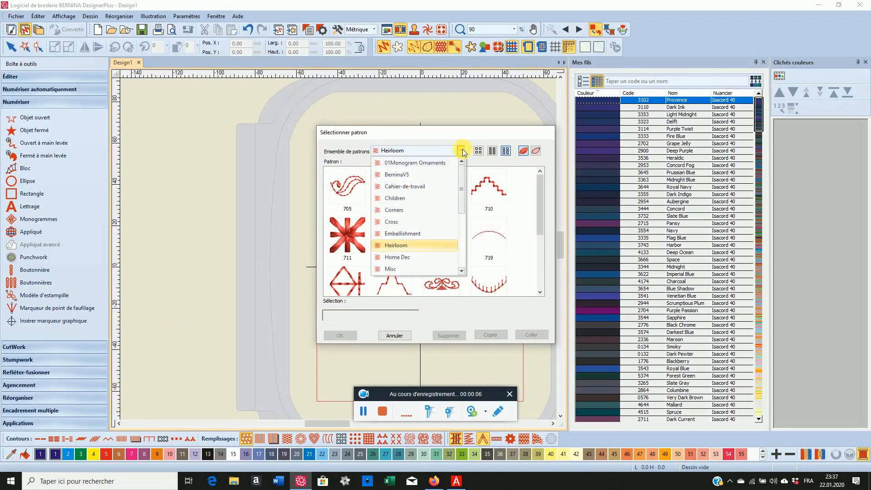
left_click(434, 186)
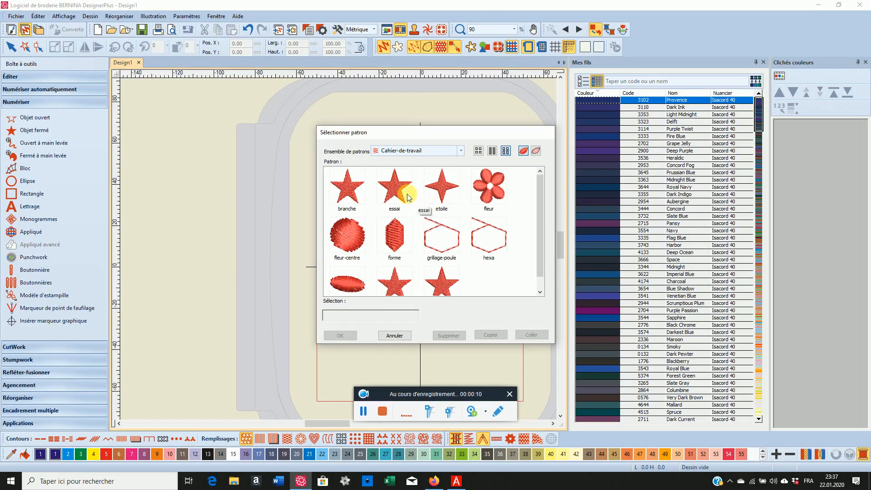
left_click(394, 195)
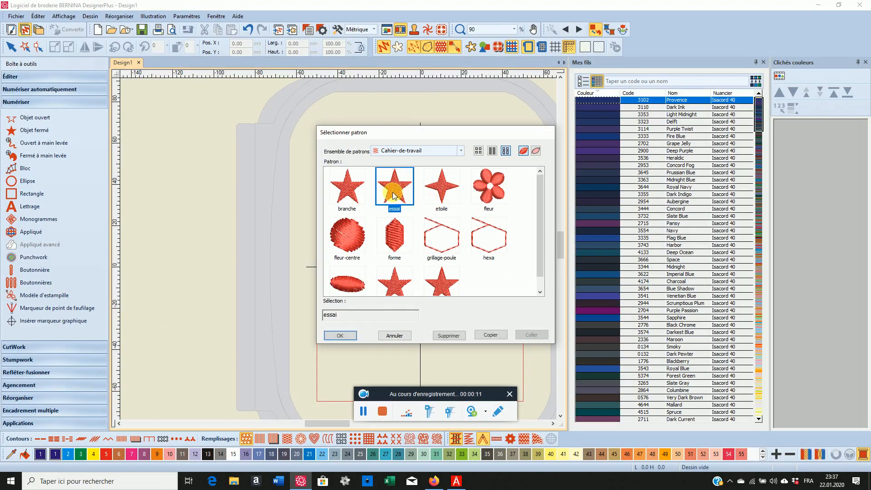
left_click(338, 336)
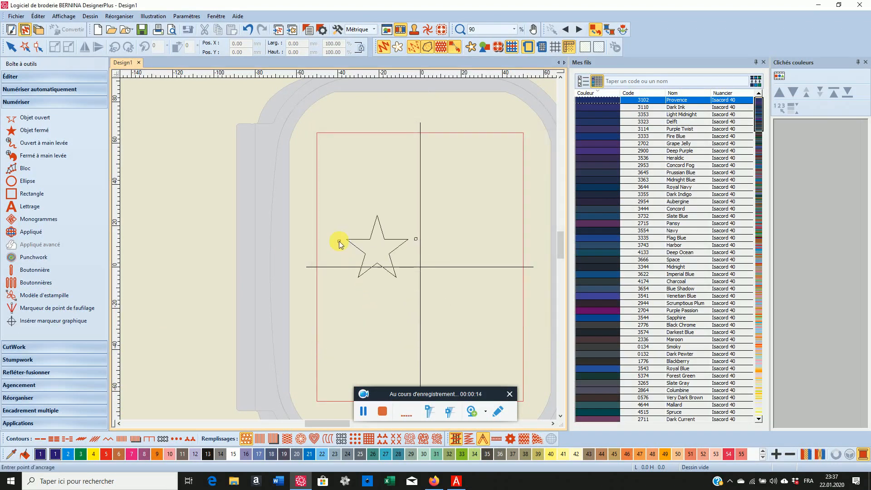
left_click(415, 239)
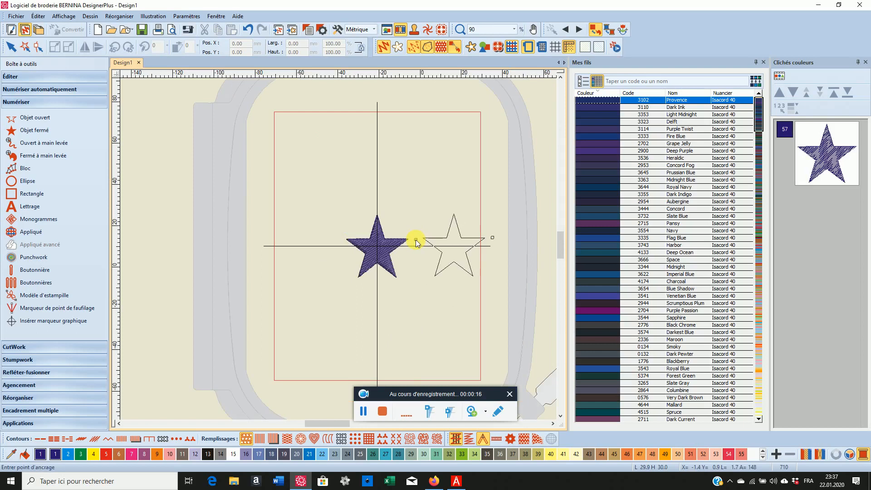
key("Escape")
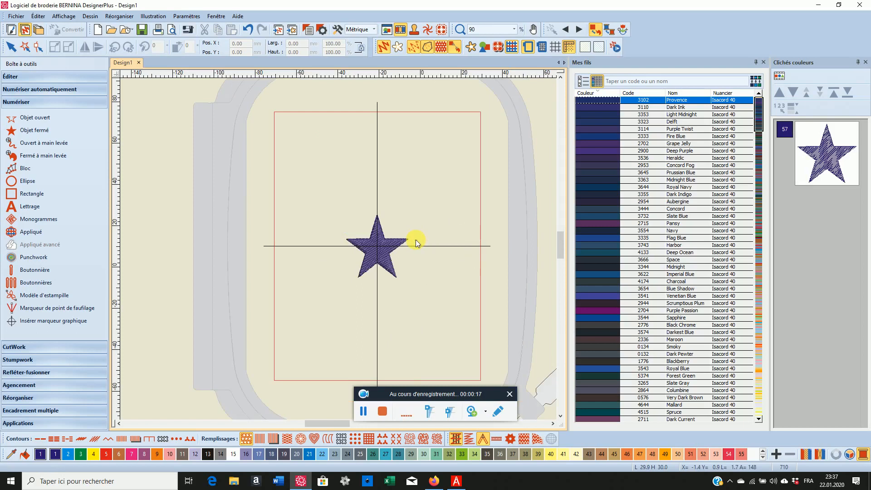
left_click(25, 47)
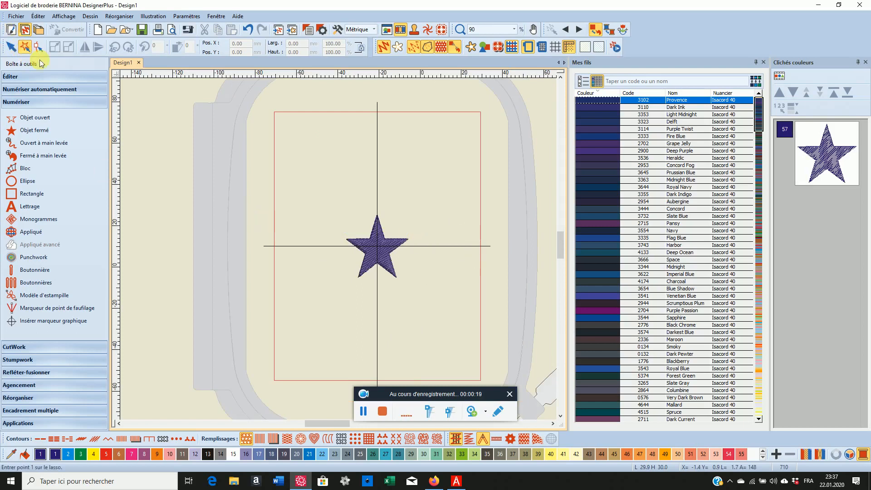
left_click(356, 236)
key("Escape")
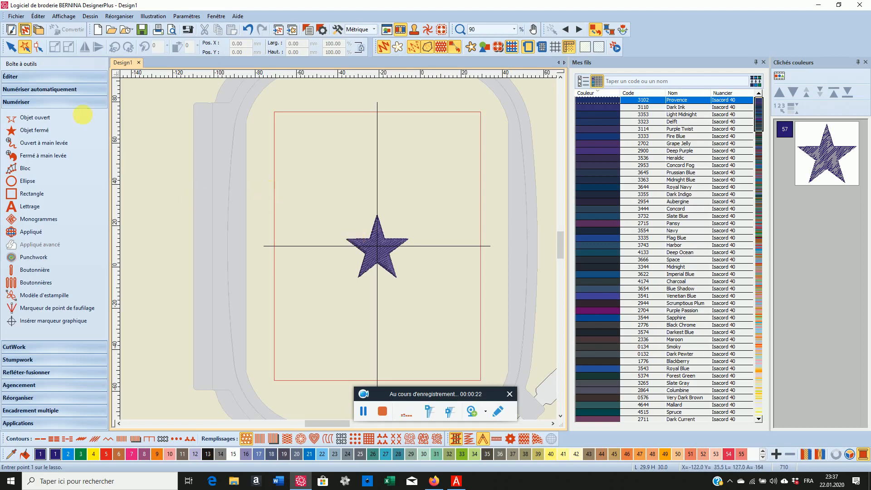
Reshape the star by moving its stitch end point to the tip of the right arm
left_click(9, 53)
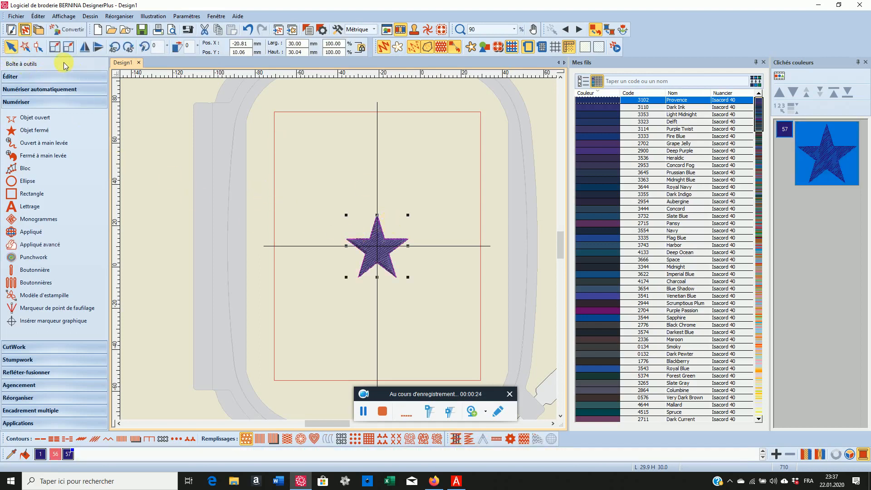
left_click(38, 47)
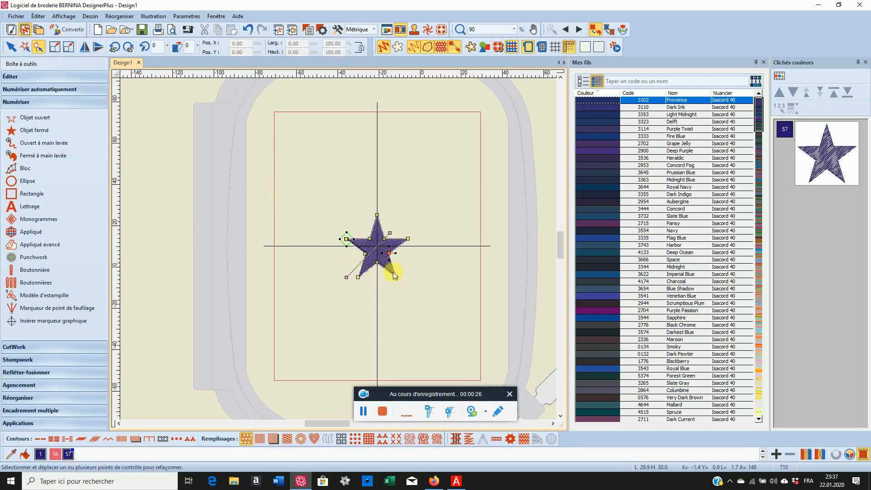
scroll(338, 248, "up", 5)
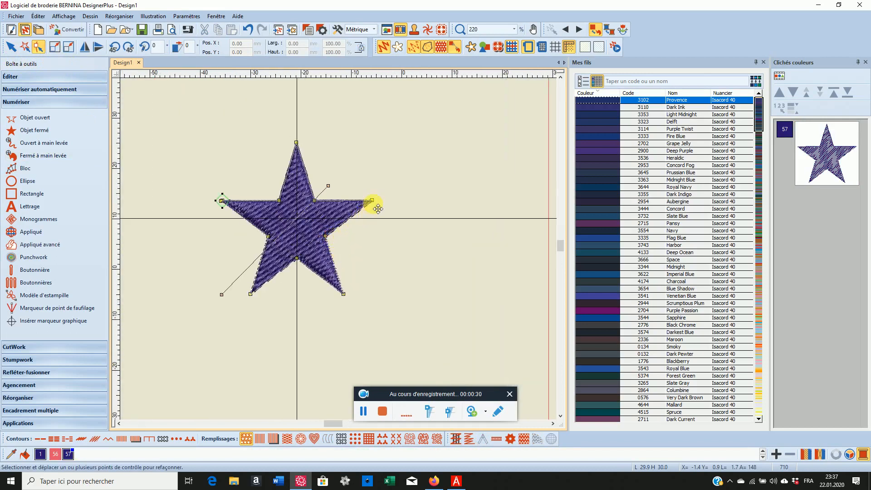
left_click_drag(375, 200, 376, 199)
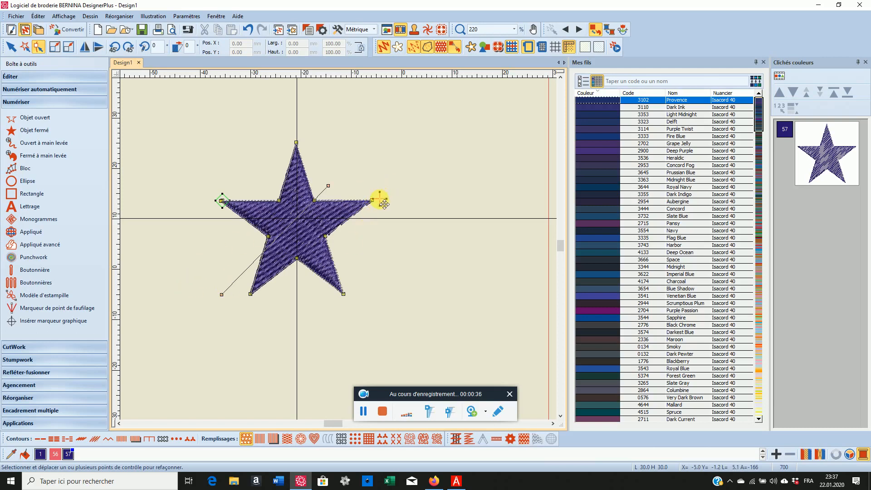
left_click_drag(378, 205, 376, 203)
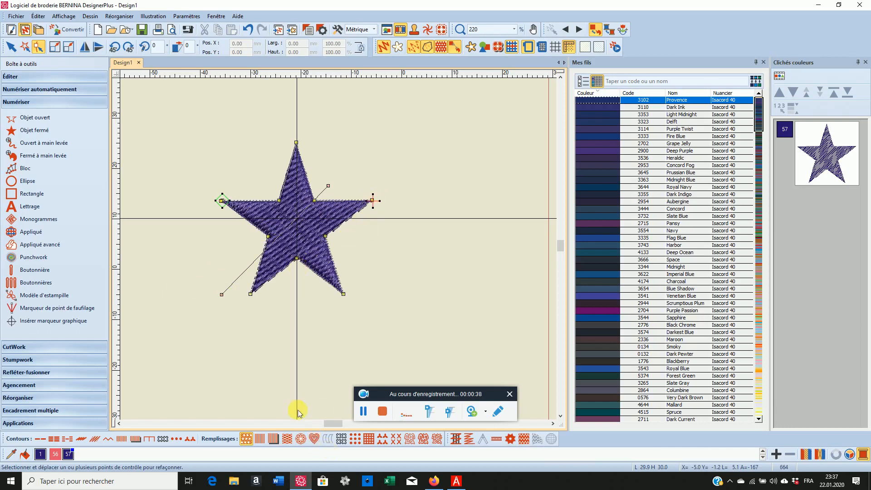
left_click(10, 47)
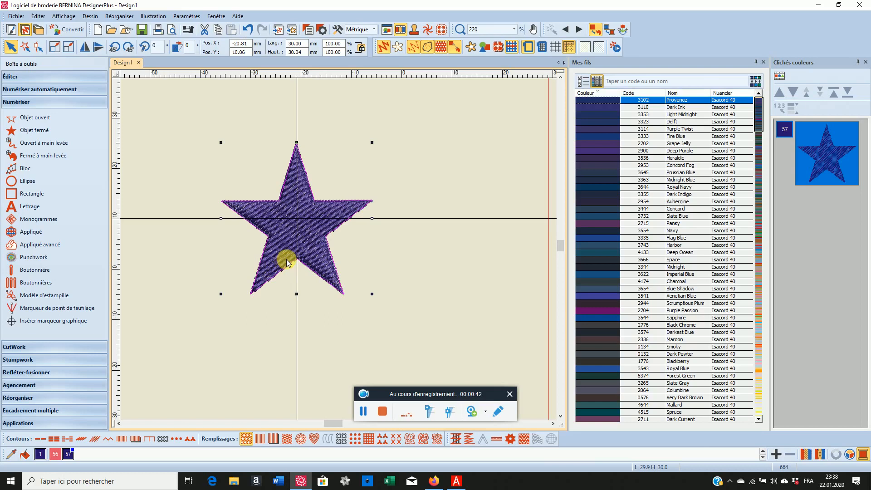
Clone the star twice to the right, centred at about X 10 and X 42 mm, making a row joined at the arm tips
scroll(286, 259, "down", 2)
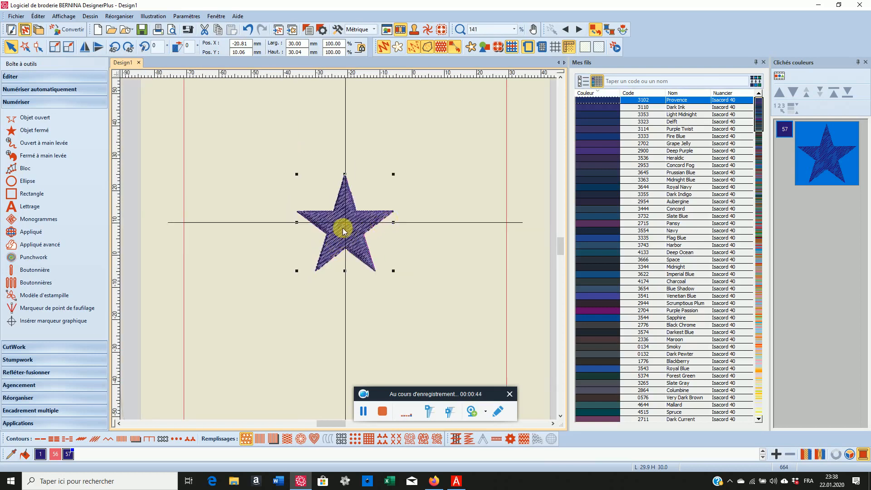
left_click_drag(343, 228, 443, 230)
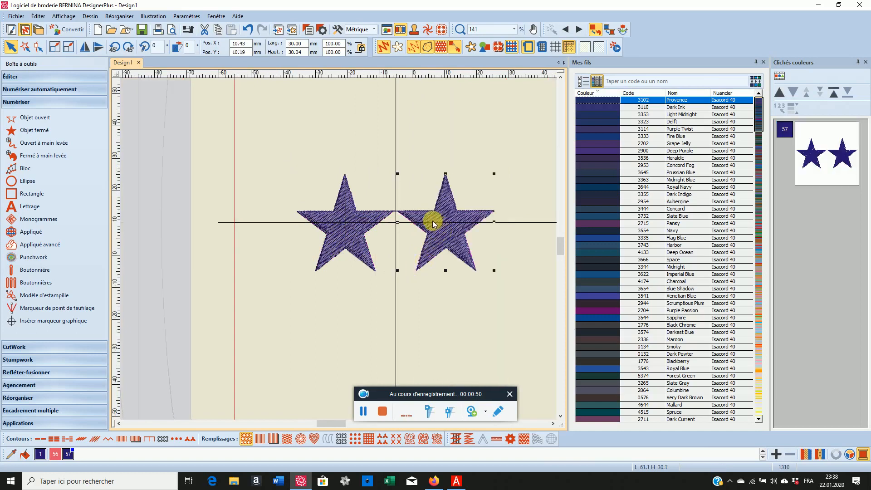
scroll(419, 224, "up", 3)
scroll(340, 250, "down", 2)
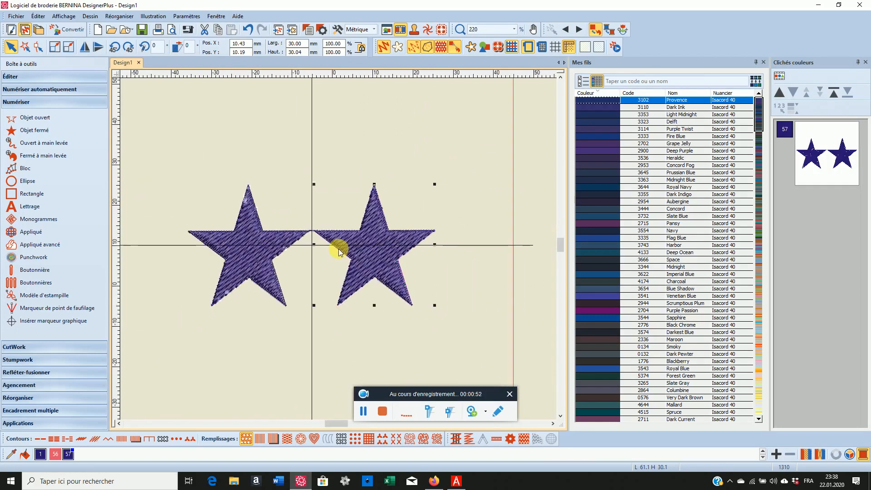
scroll(340, 250, "down", 2)
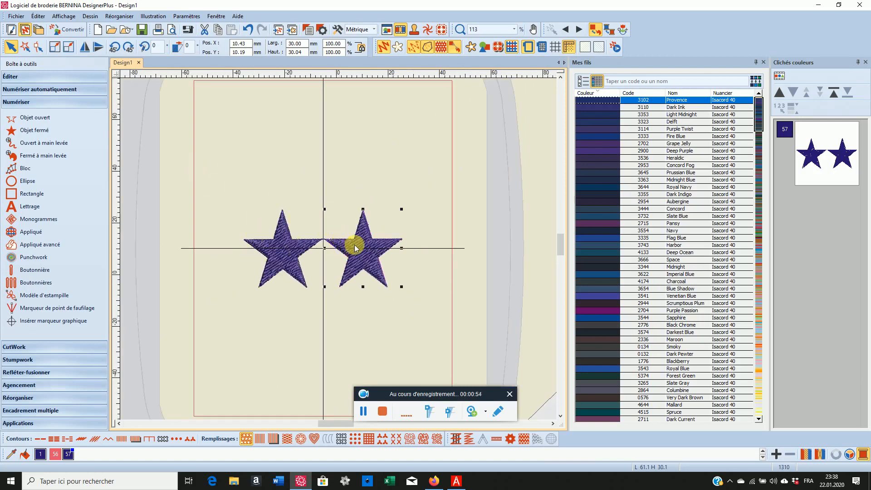
left_click_drag(360, 245, 438, 244)
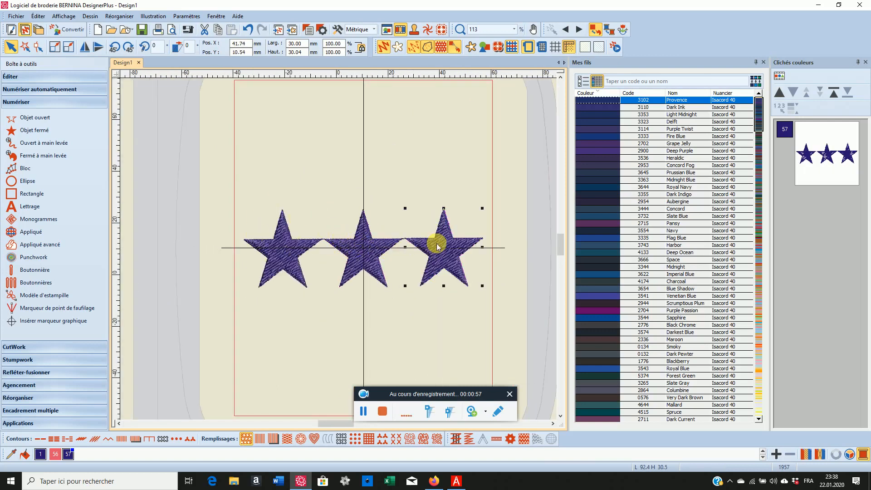
Hide the hoop and examine the connecting stitches where the arm tips of the three stars meet
left_click(529, 49)
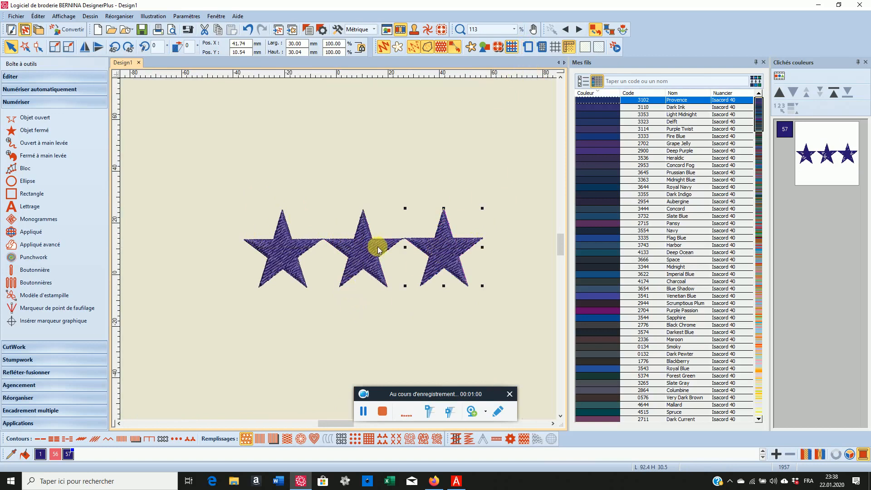
scroll(340, 250, "up", 1)
scroll(340, 250, "up", 2)
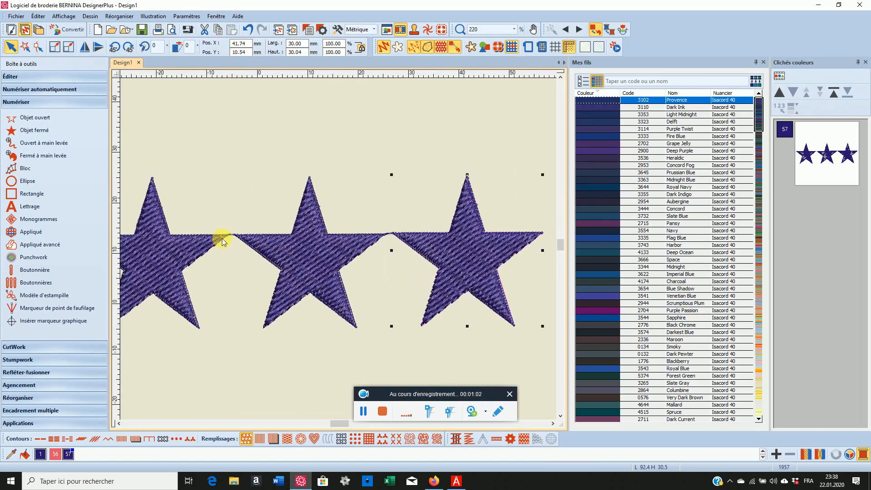
scroll(338, 249, "up", 4)
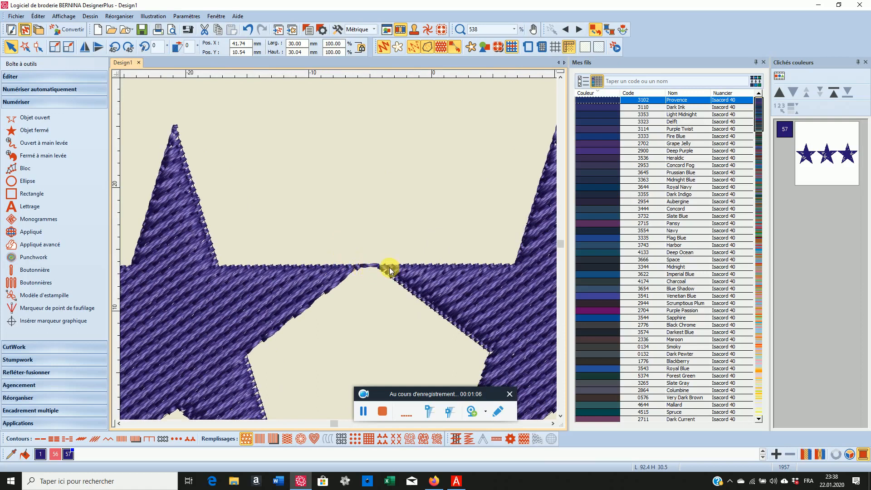
scroll(383, 267, "down", 2)
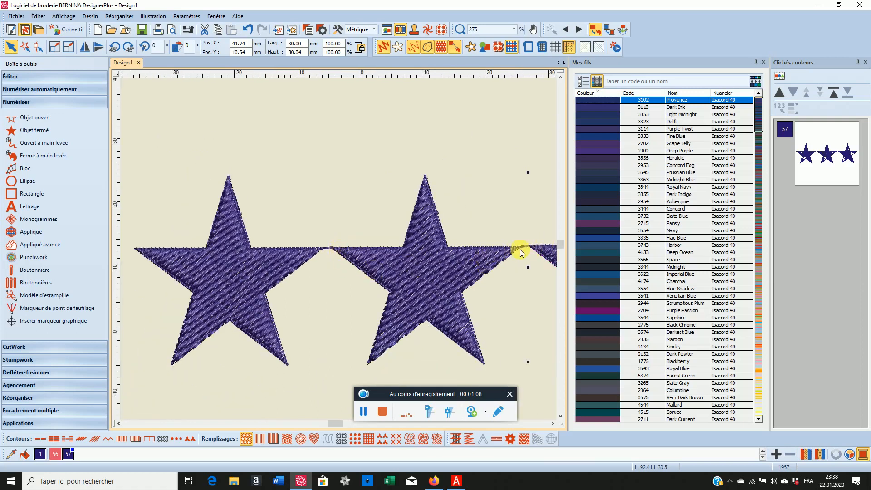
scroll(530, 249, "down", 1)
left_click(382, 411)
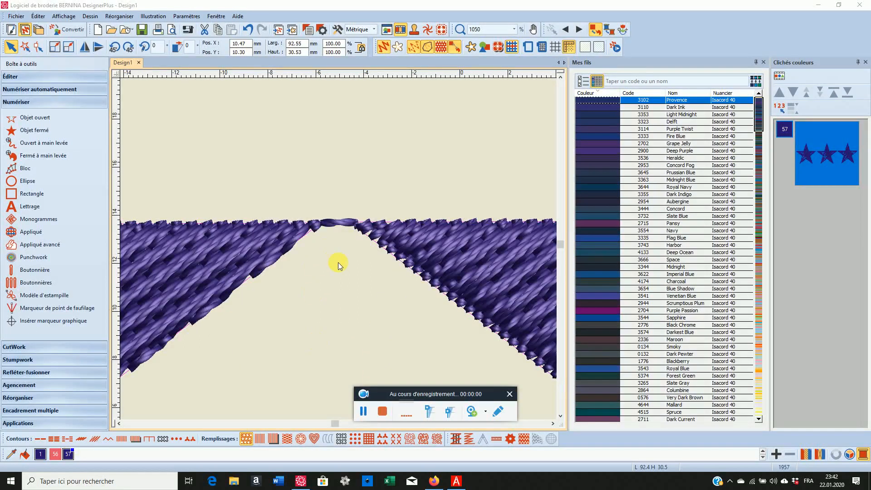
scroll(338, 248, "down", 5)
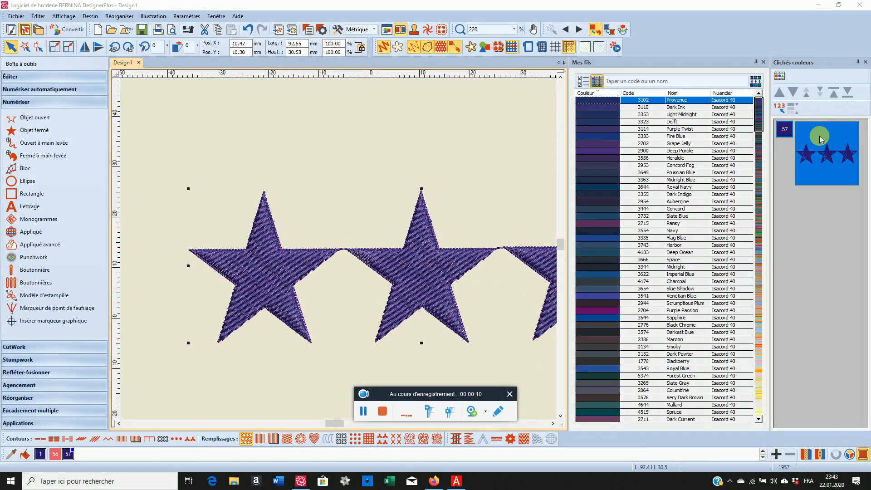
Set the connector trimming of the three selected stars to "Toujours couper" in their object properties and apply it
right_click(245, 441)
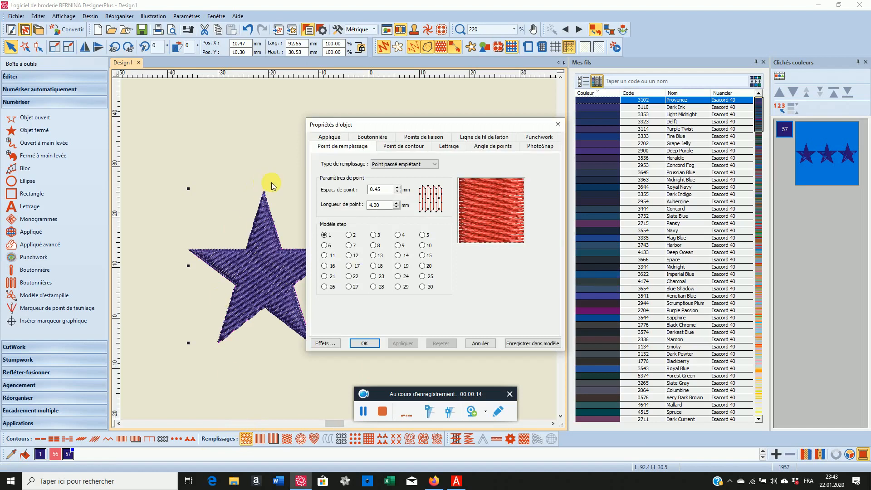
left_click(415, 137)
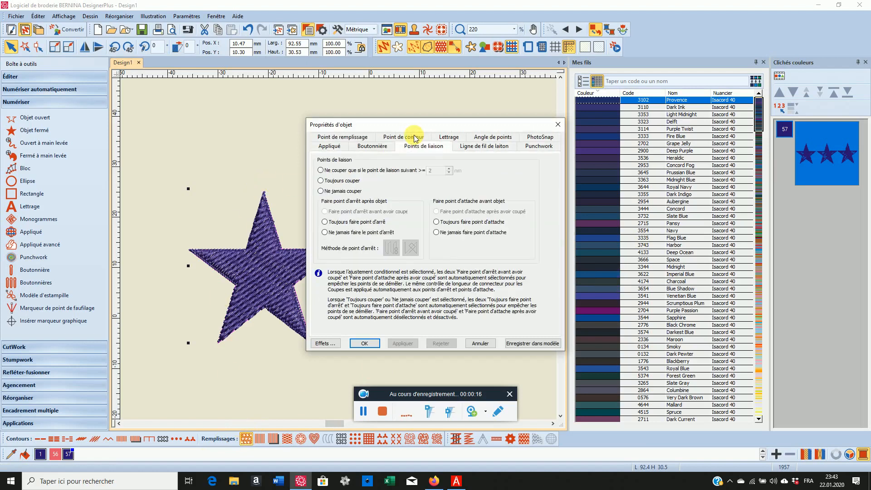
left_click(318, 171)
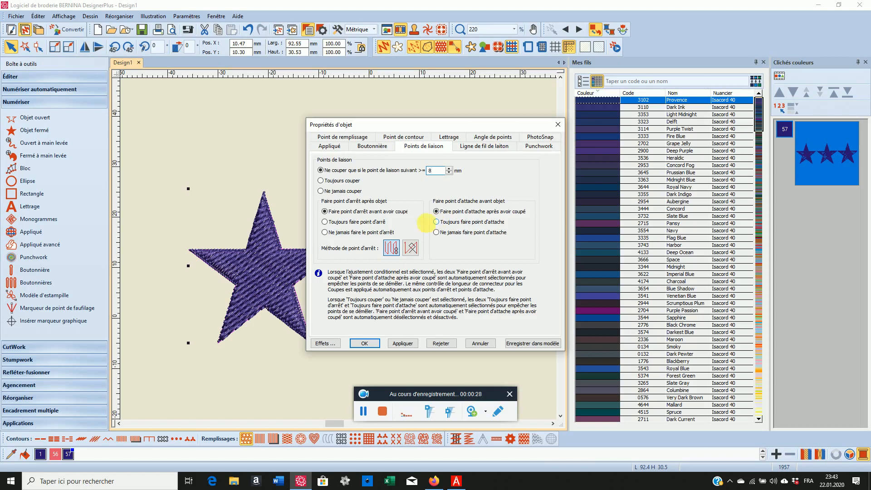
left_click(321, 181)
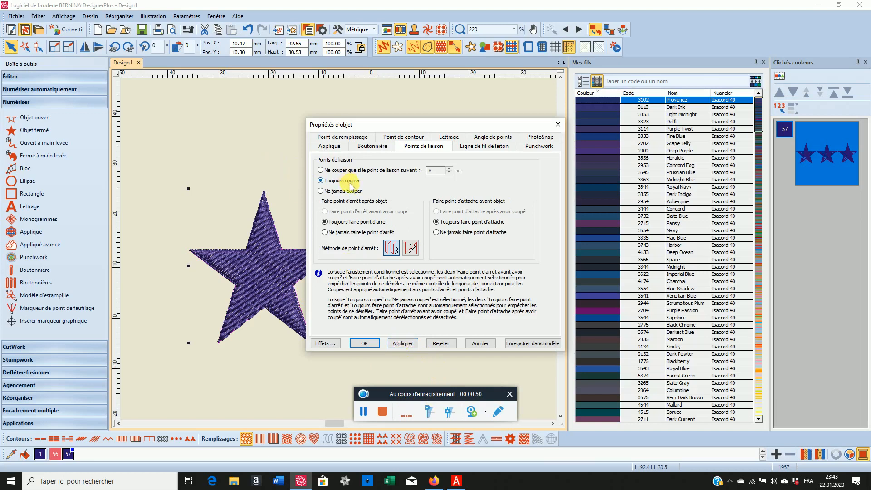
left_click(401, 343)
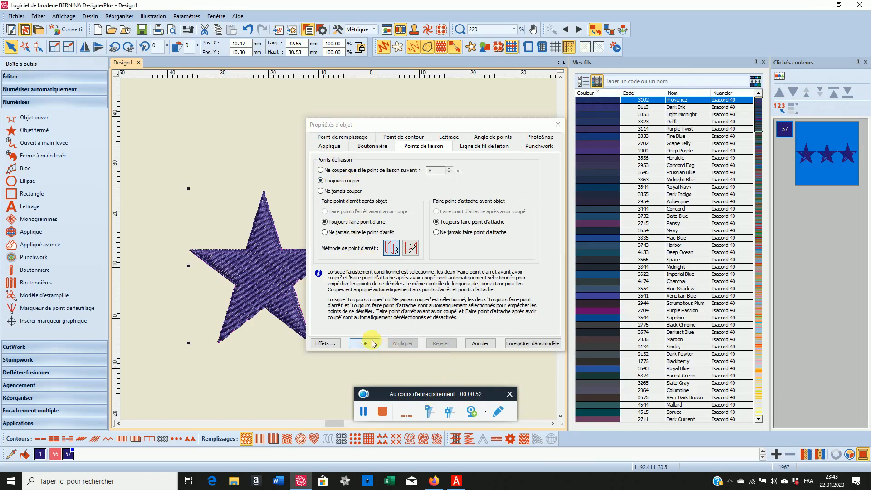
left_click(363, 343)
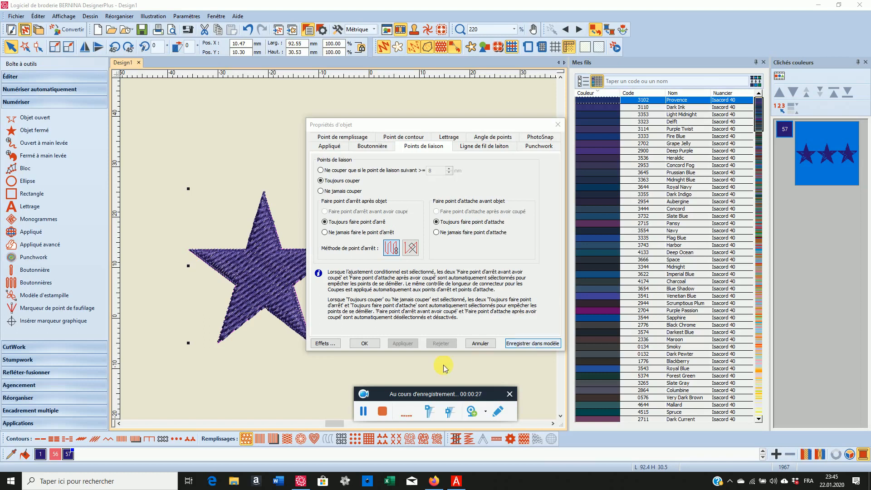
left_click(363, 411)
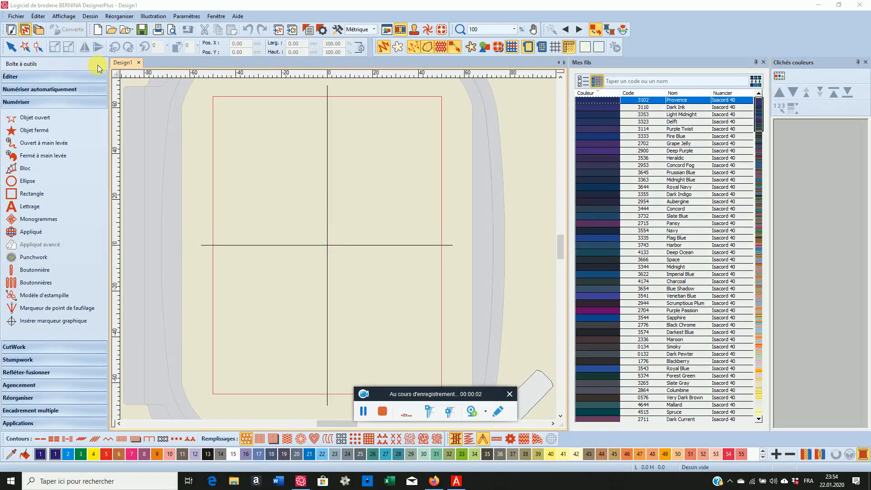
Find the HD957 snowman design in the embroidery library and open it
left_click(40, 31)
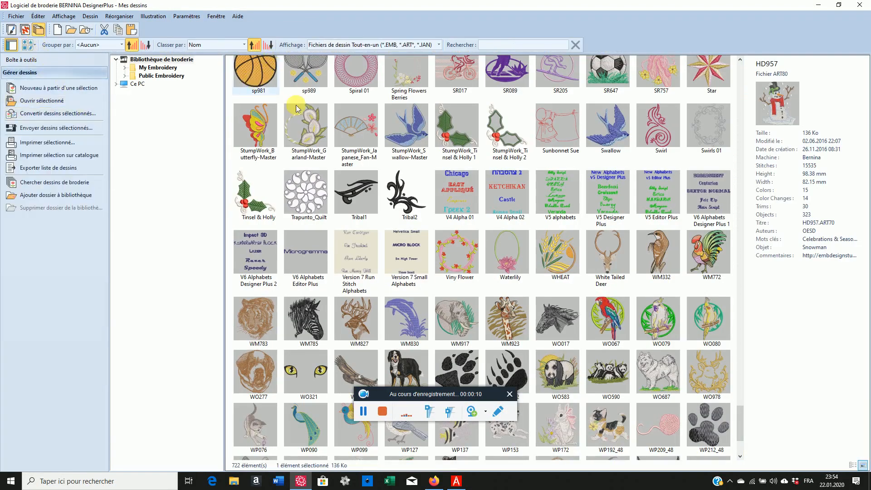
scroll(711, 294, "up", 15)
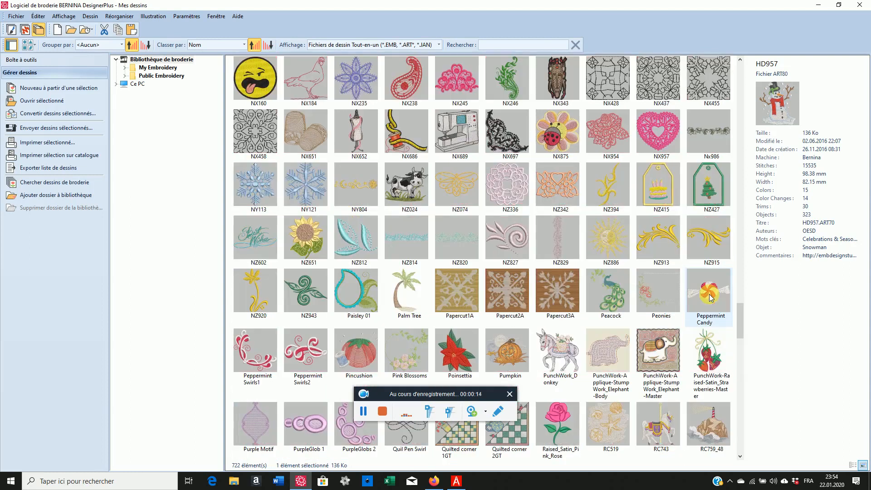
scroll(710, 294, "up", 10)
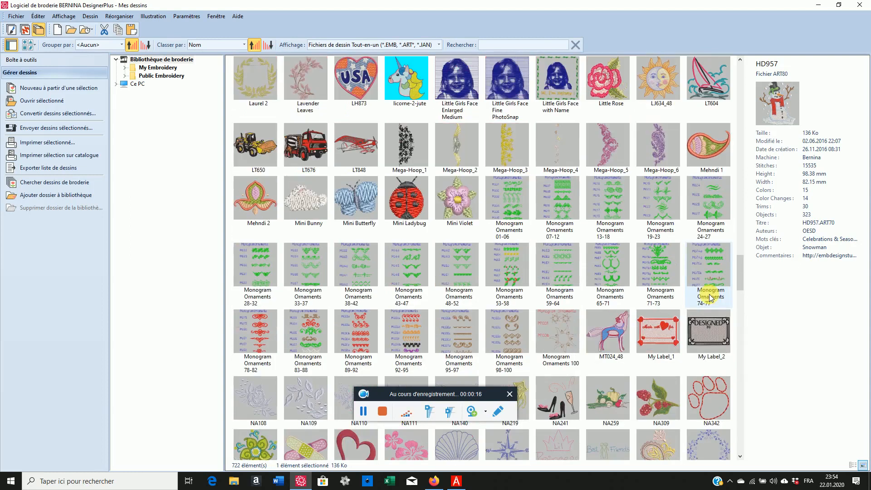
scroll(710, 296, "up", 4)
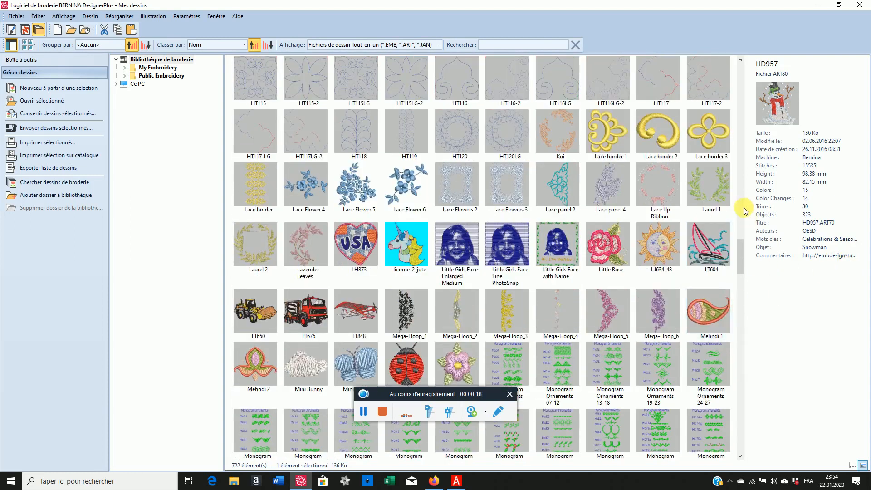
scroll(730, 222, "up", 6)
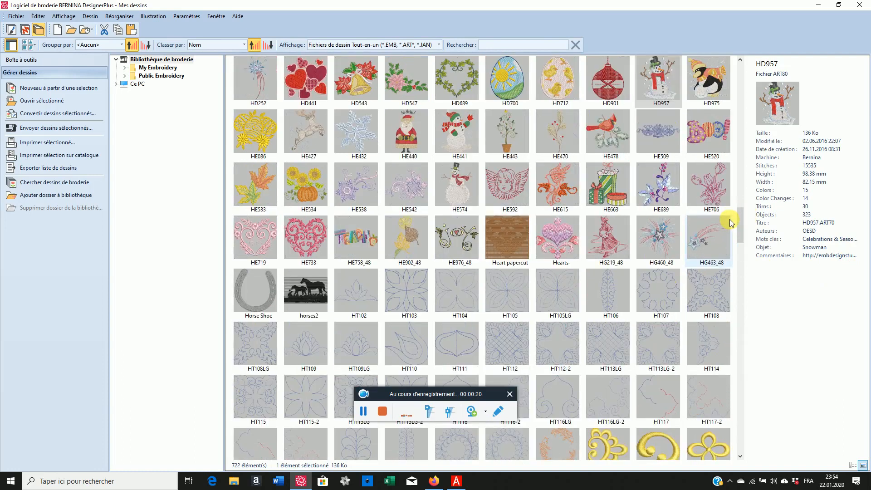
double_click(657, 71)
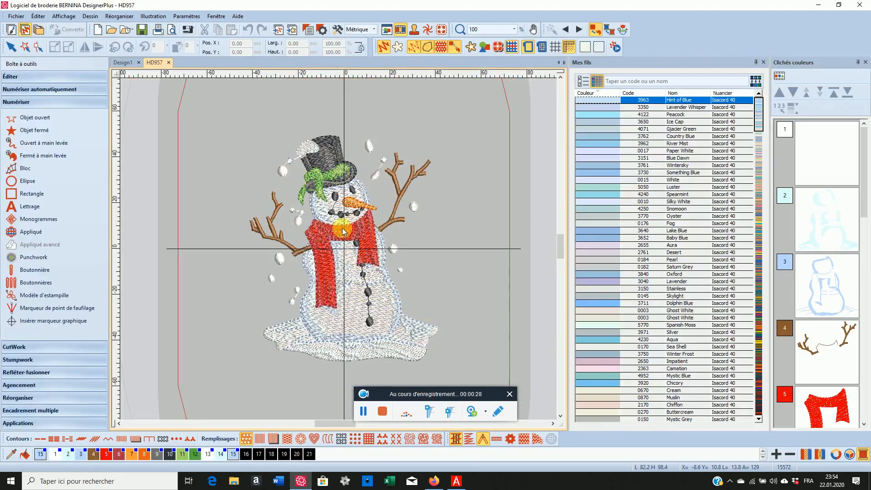
Set the connectors of the snowman's black colour 10 objects (hat, mouth and buttons) to "Toujours couper" and apply it
scroll(830, 216, "down", 2)
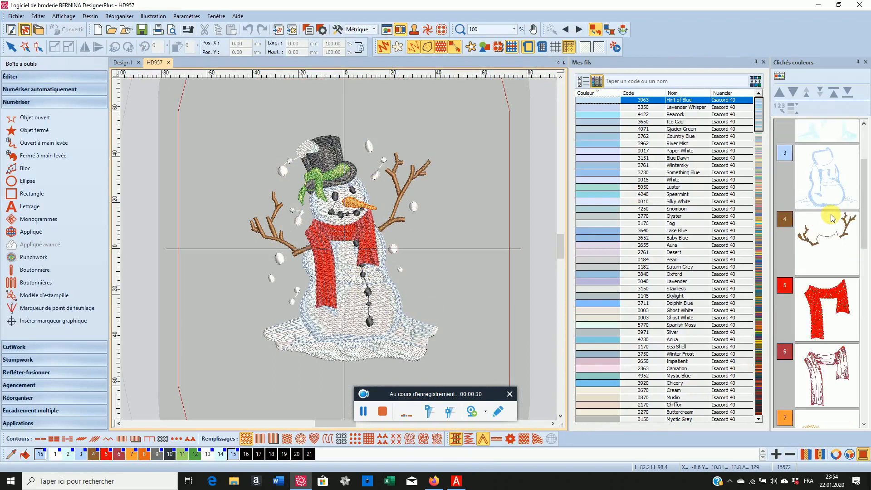
scroll(832, 216, "down", 5)
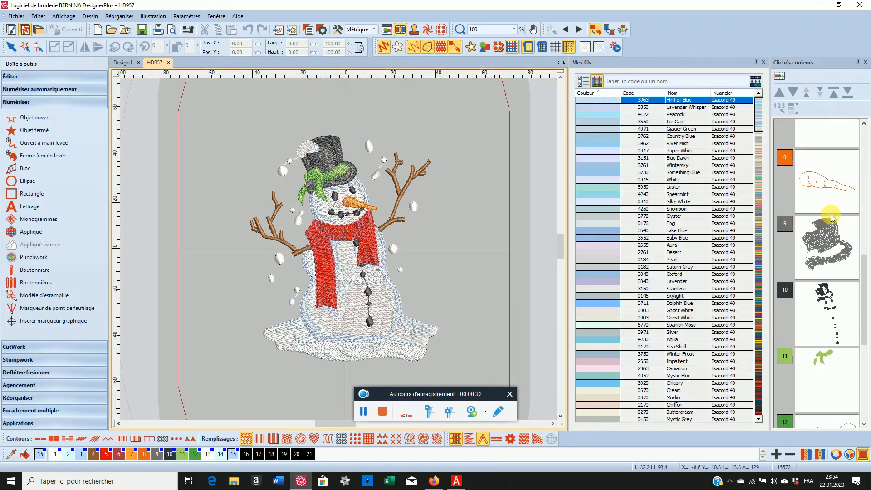
left_click(817, 312)
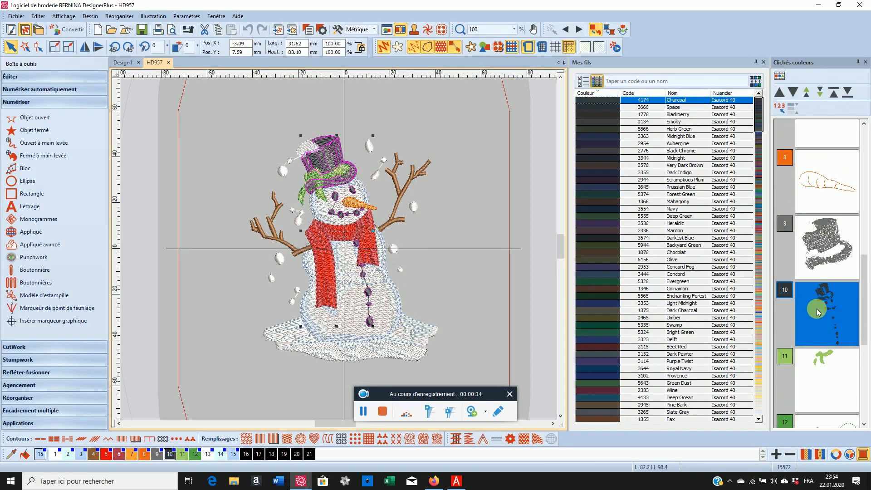
right_click(816, 310)
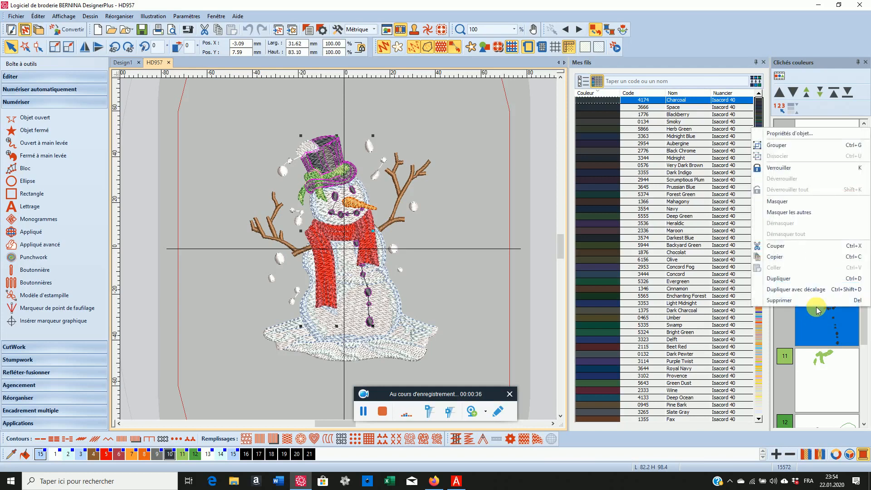
left_click(800, 134)
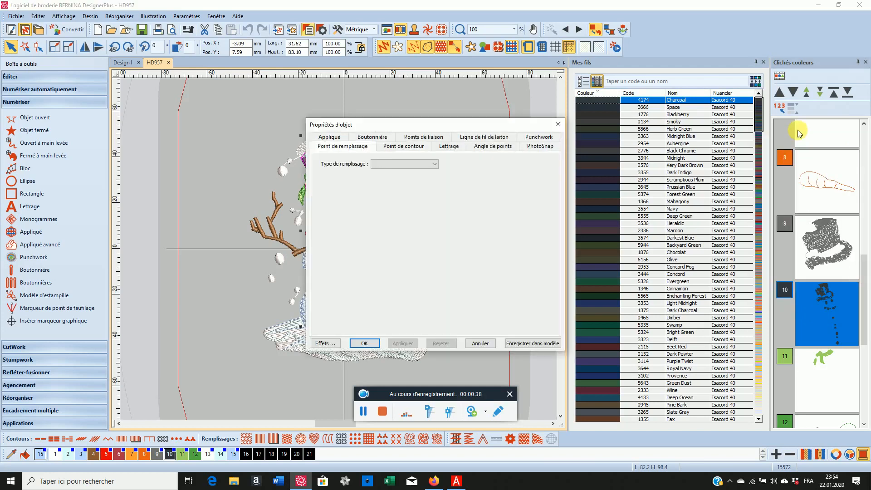
left_click(423, 137)
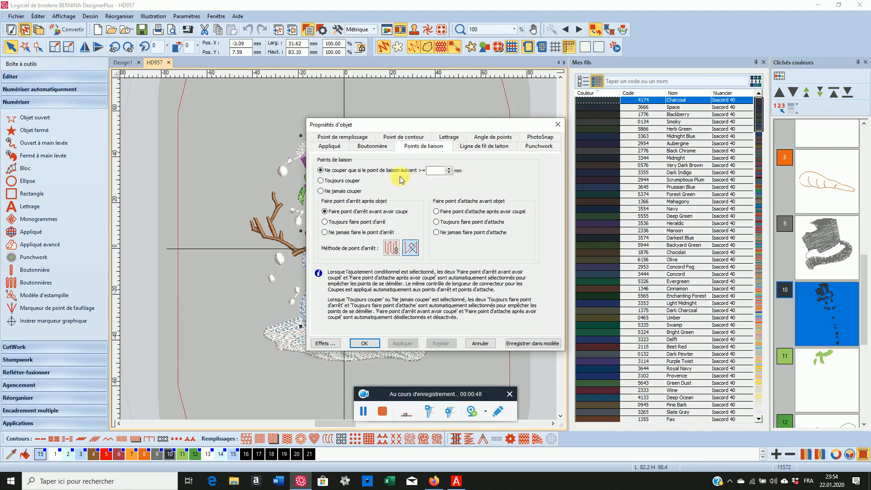
left_click(321, 181)
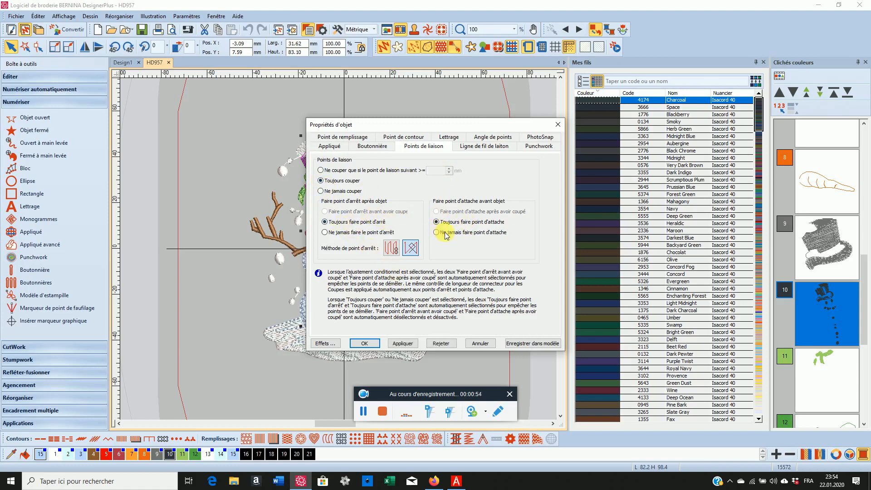
left_click(402, 343)
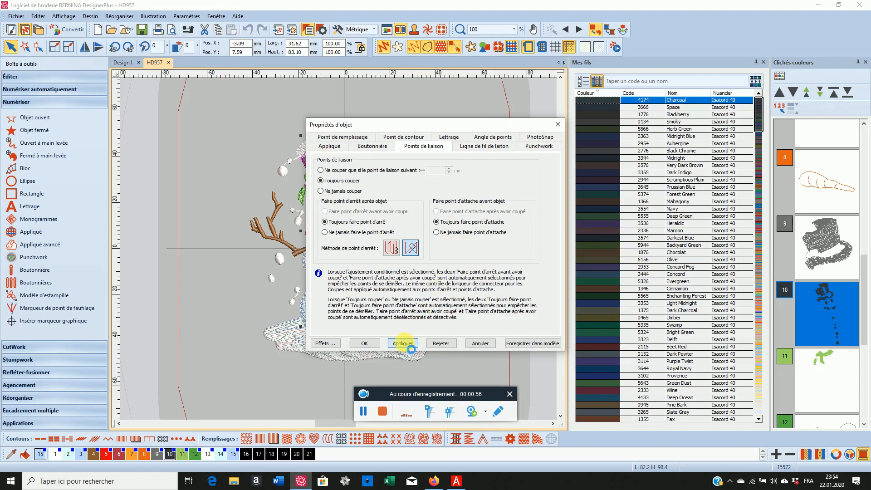
left_click(367, 344)
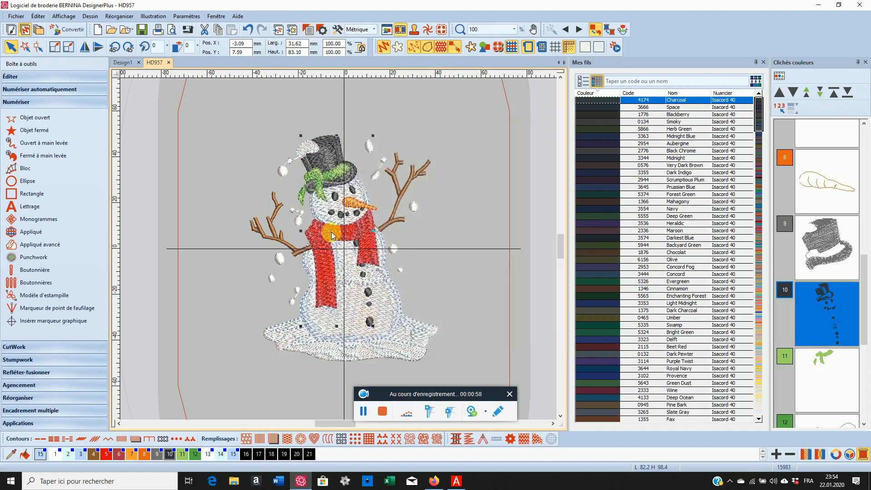
Set the connectors of the snowman's colour 13 objects (white snowflakes and snow patches) to "Toujours couper" and apply it
scroll(341, 252, "up", 2)
scroll(340, 252, "up", 3)
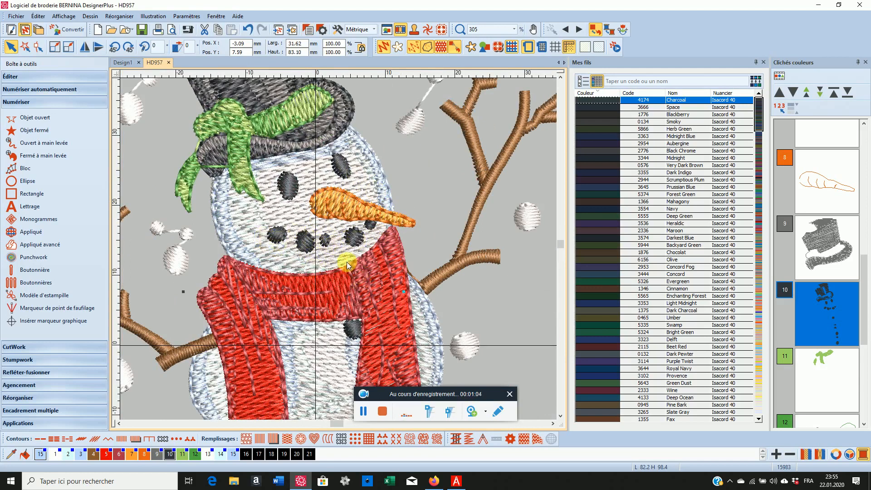
scroll(339, 248, "down", 2)
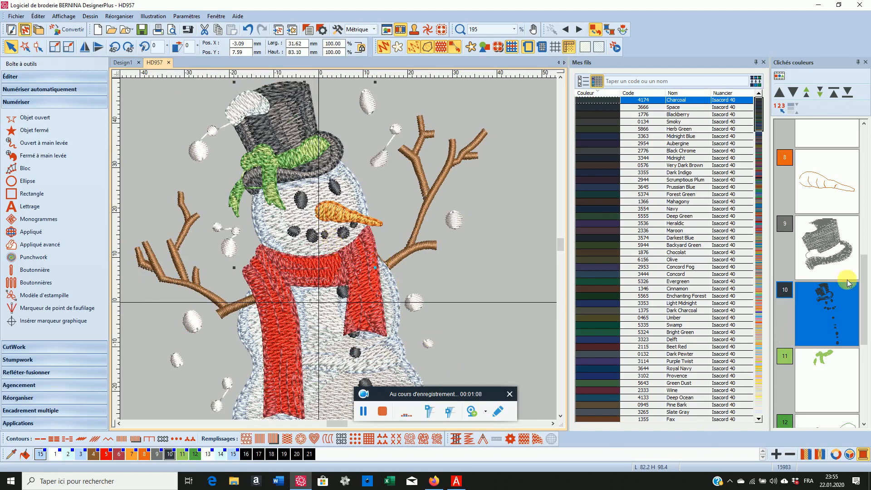
scroll(863, 272, "down", 4)
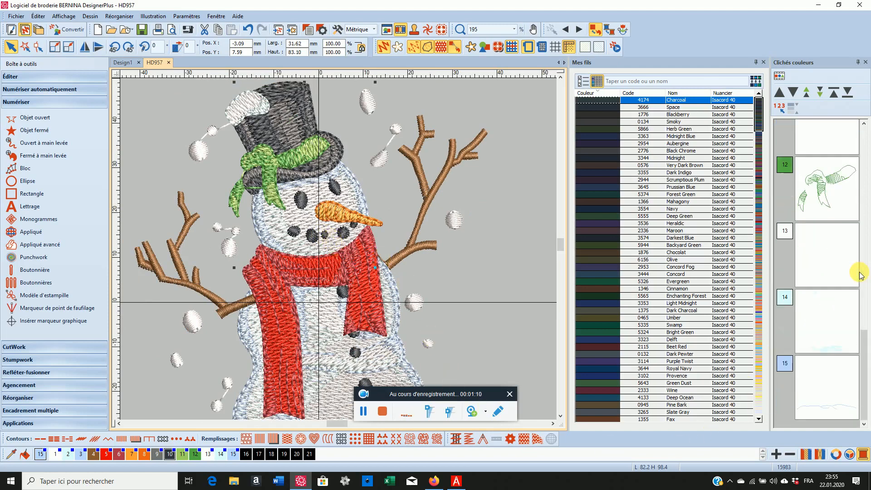
left_click(810, 266)
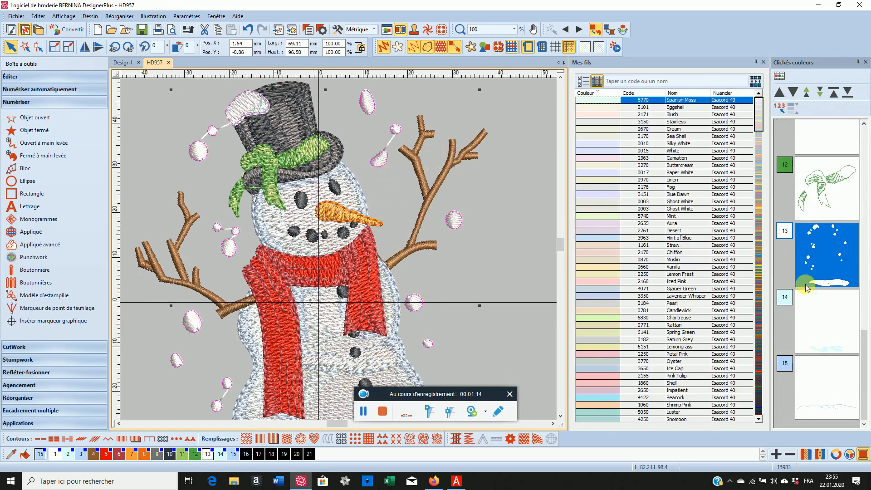
left_click(819, 267)
left_click(812, 251)
right_click(813, 253)
left_click(806, 258)
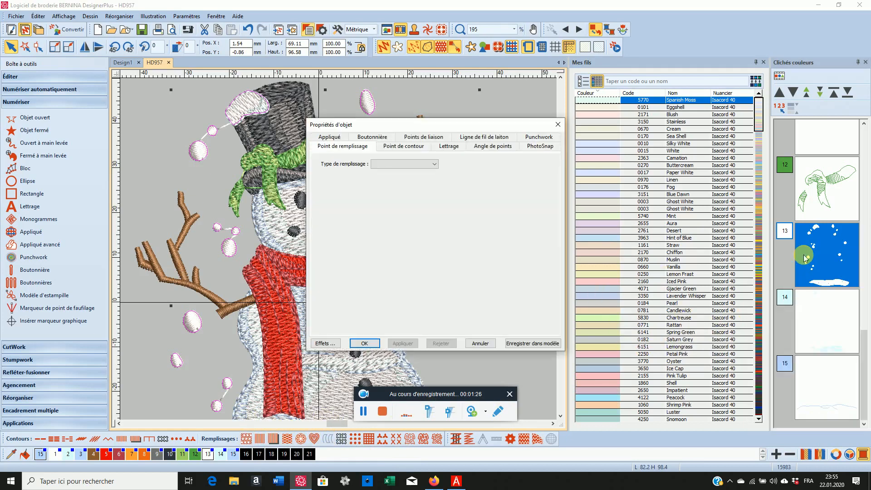
left_click(417, 137)
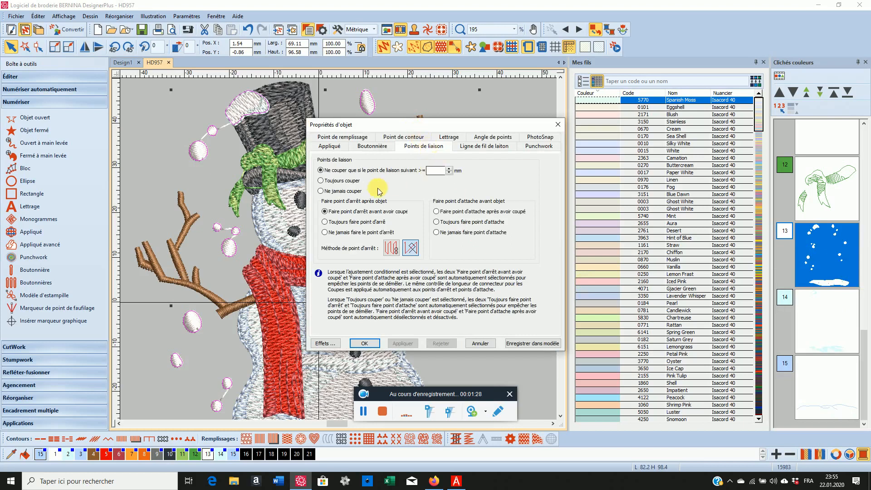
left_click(322, 181)
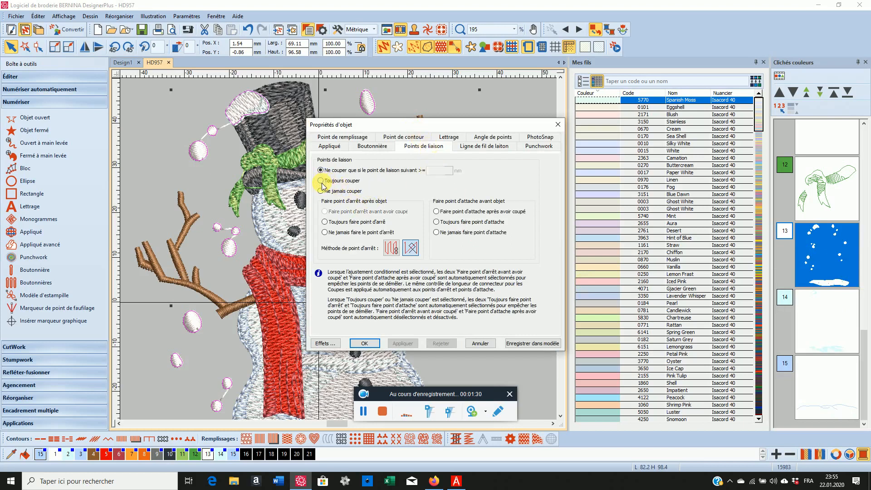
left_click(402, 343)
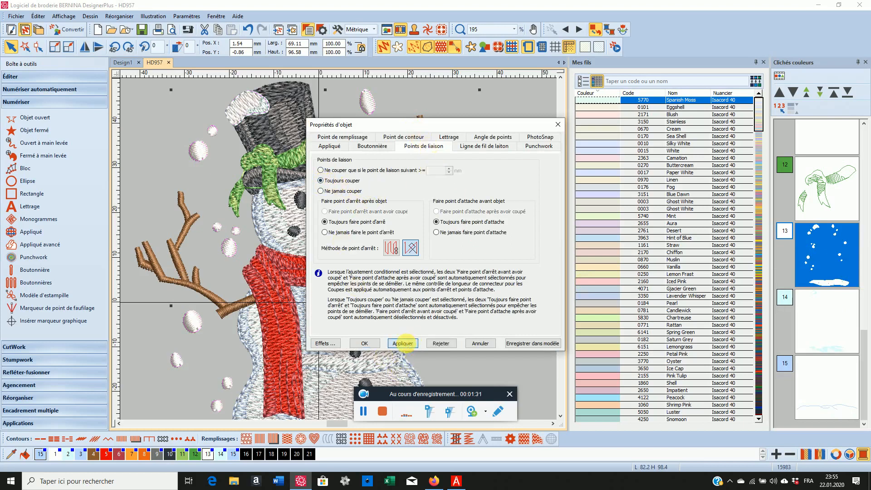
left_click(361, 344)
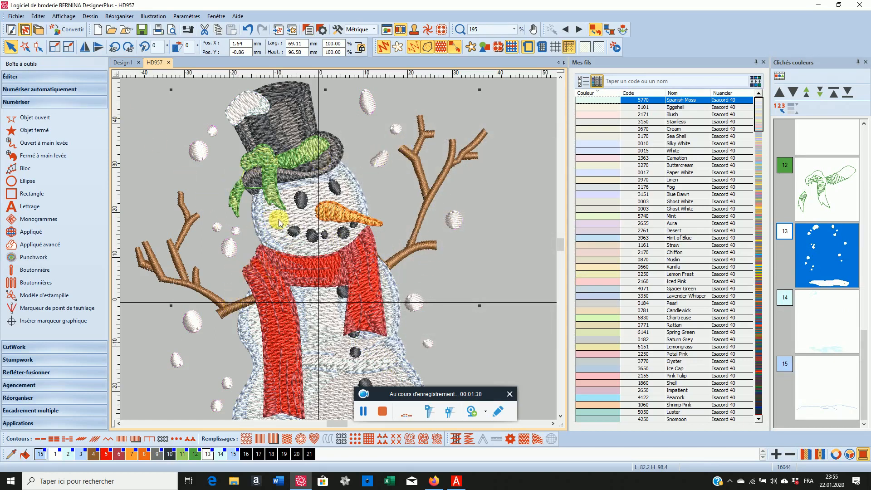
Set the connectors of the colour 12 objects (dark green outlines of the hat ribbon) to "Toujours couper" and apply it
scroll(340, 251, "up", 2)
scroll(338, 249, "up", 4)
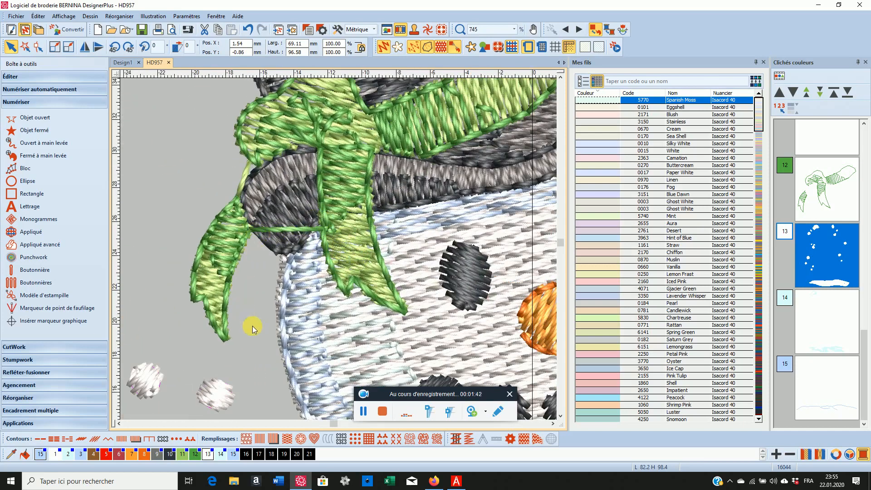
left_click(814, 193)
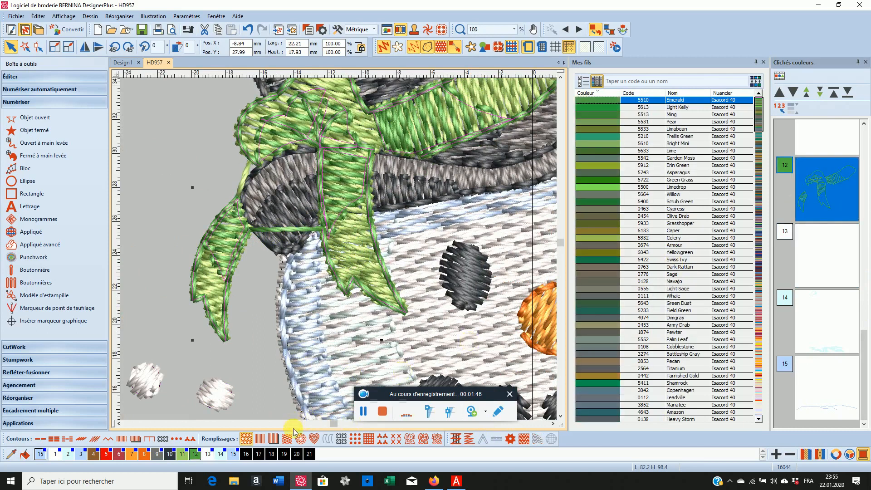
right_click(813, 182)
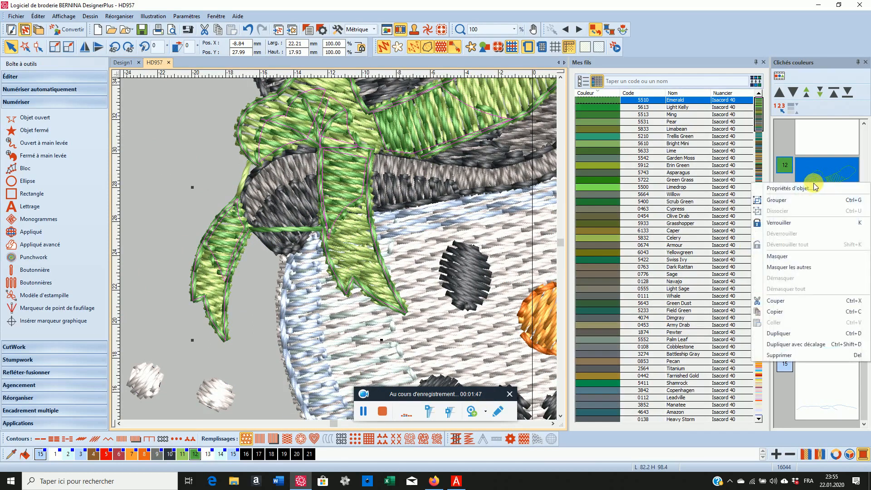
left_click(792, 191)
left_click(423, 138)
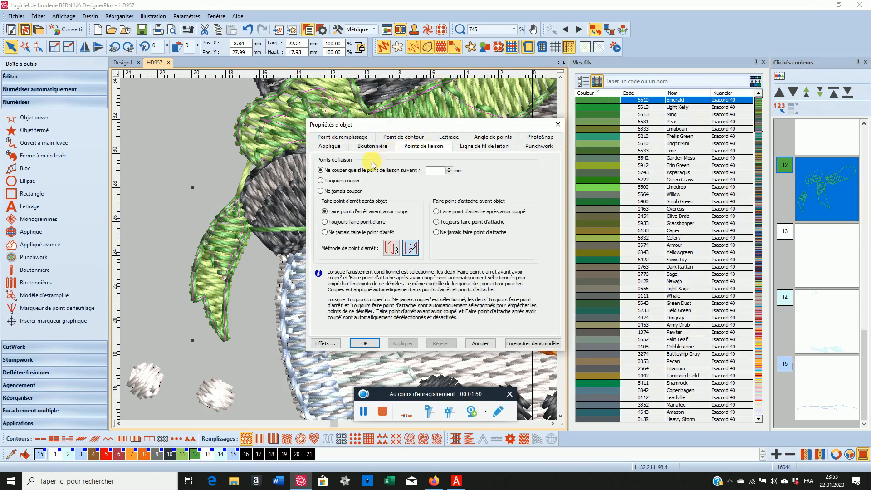
left_click(322, 180)
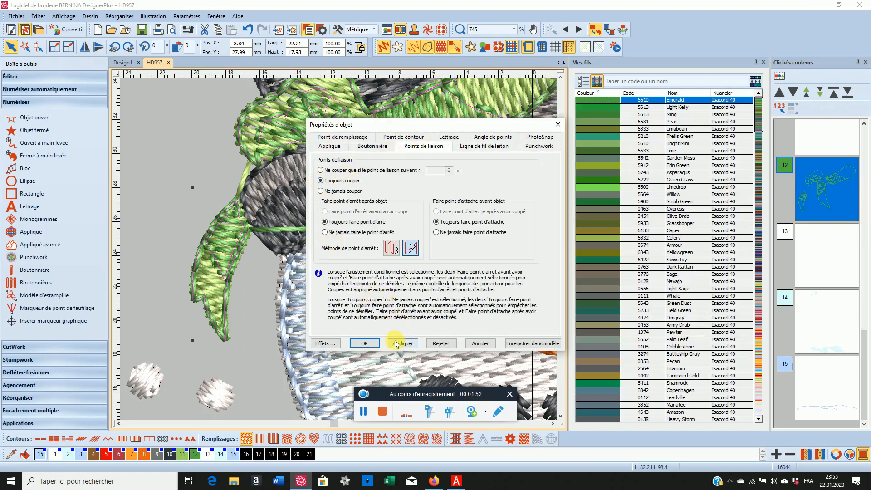
left_click(402, 346)
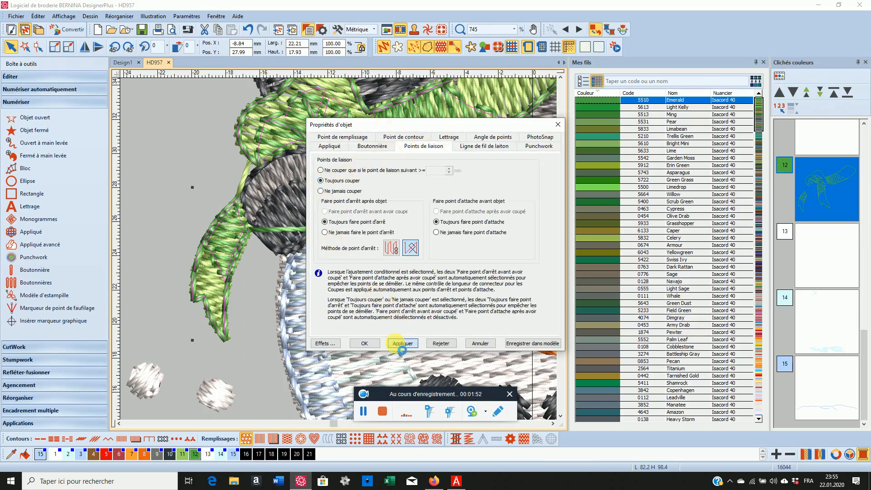
left_click(364, 343)
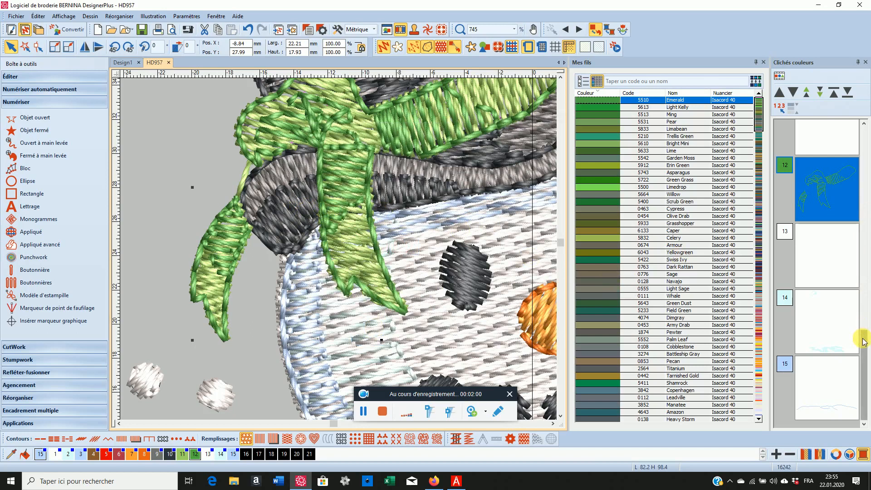
Set the connectors of the colour 11 objects (light green fills of the hat ribbon) to "Toujours couper"
scroll(863, 340, "up", 2)
left_click(824, 212)
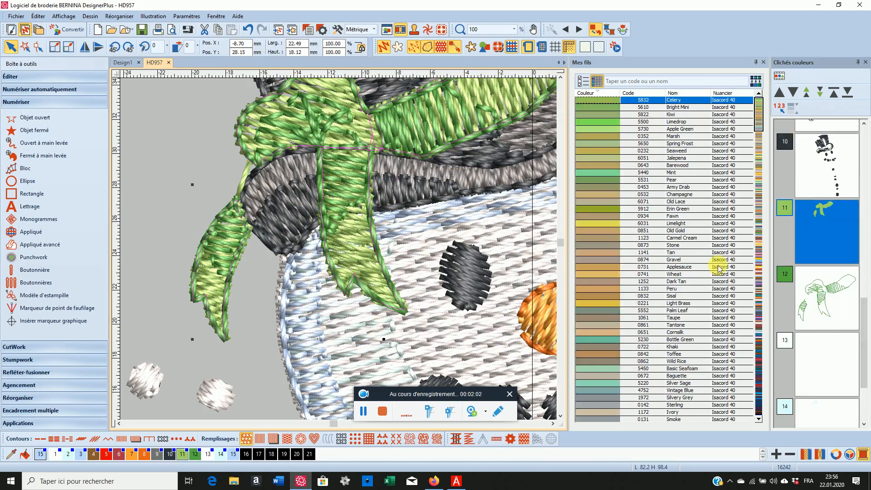
right_click(803, 210)
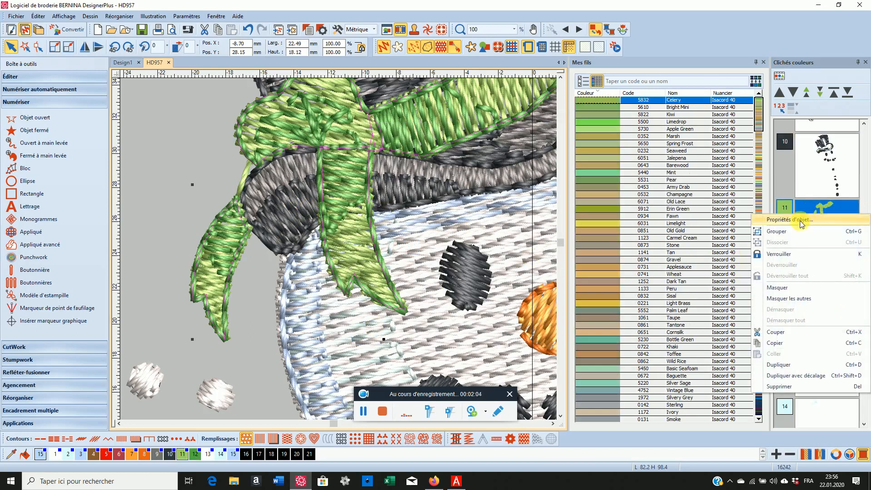
left_click(801, 221)
left_click(423, 136)
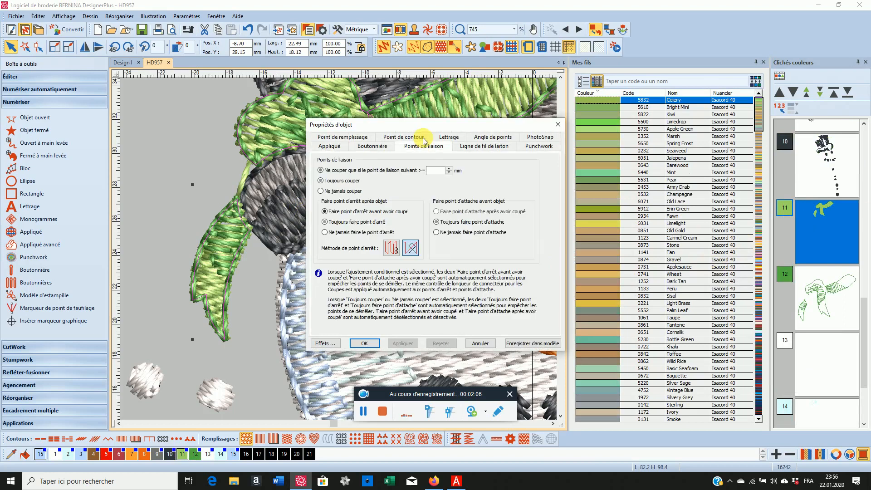
left_click(323, 181)
left_click(379, 343)
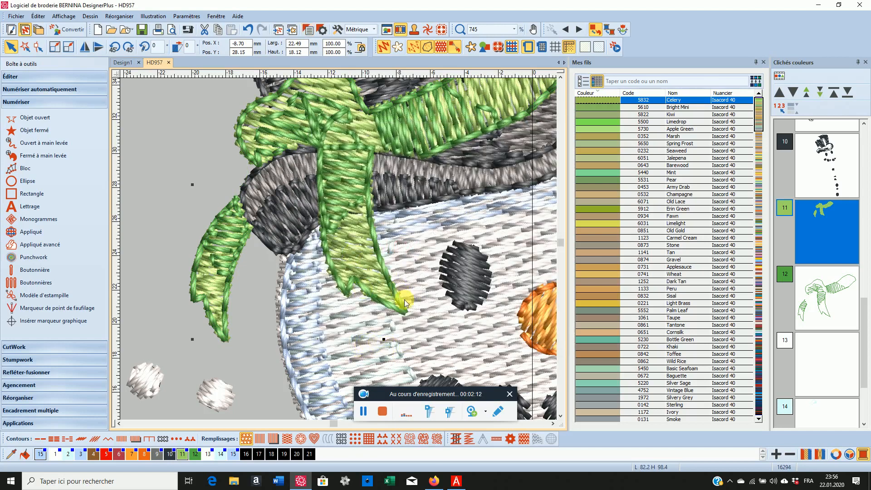
scroll(339, 249, "down", 6)
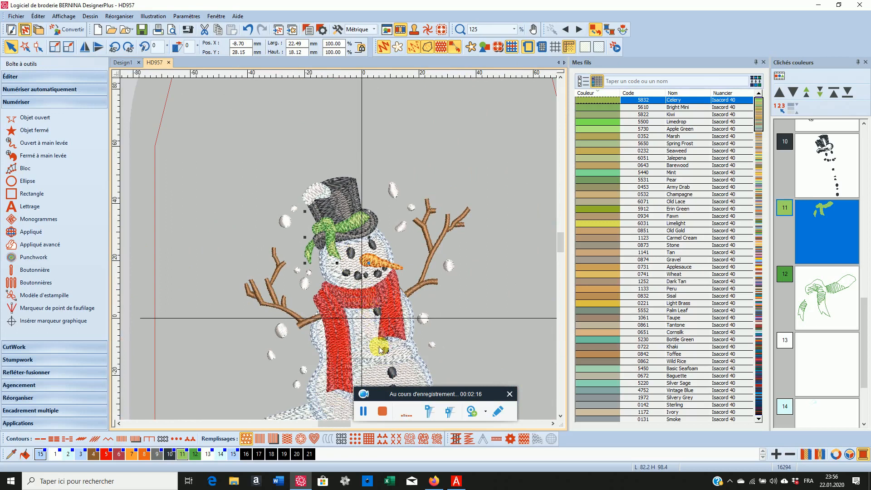
left_click(382, 411)
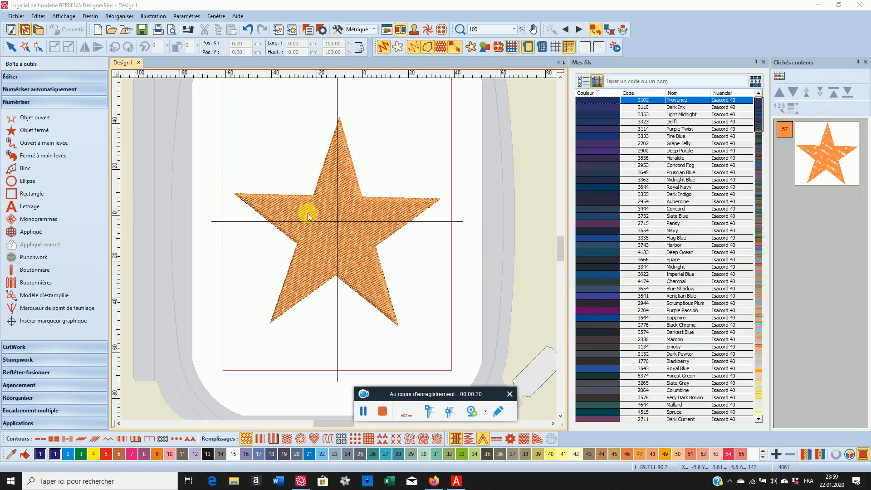
Scale the orange star in Design1 to 200 % in width and height, and hide the hoop
left_click(261, 209)
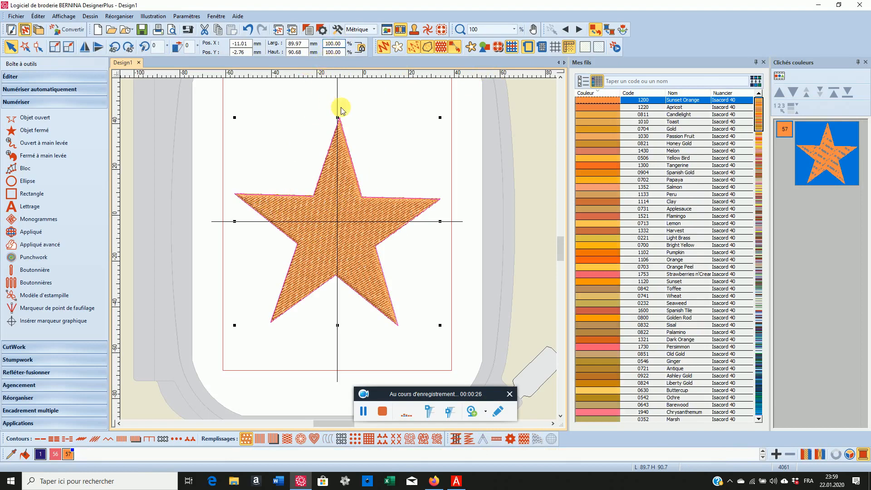
type("3")
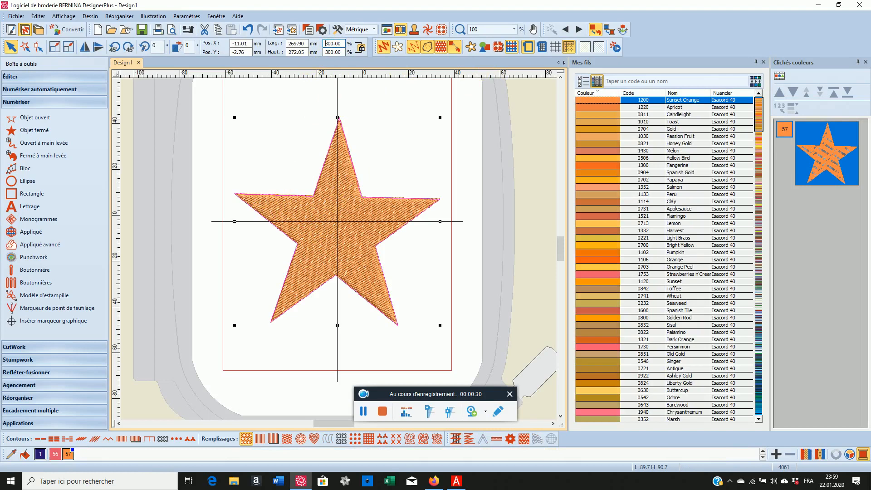
key("BackSpace")
type("2")
key("Return")
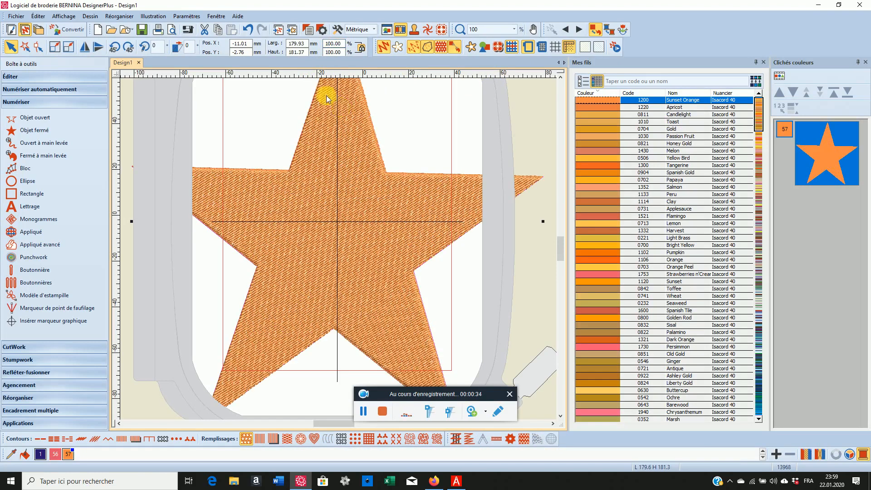
left_click(542, 49)
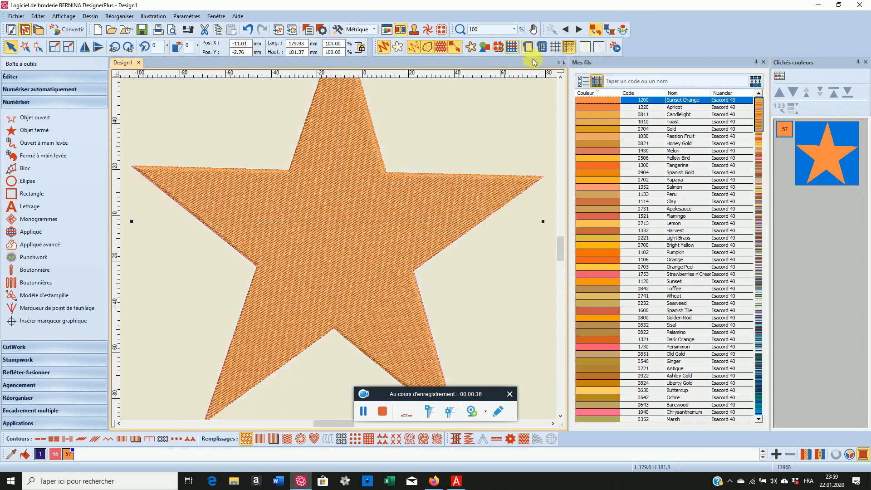
scroll(339, 249, "down", 1)
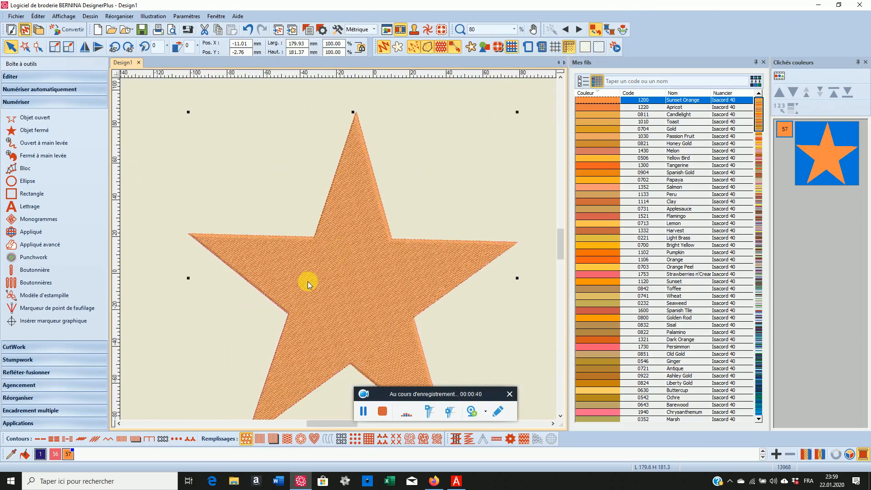
left_click(45, 272)
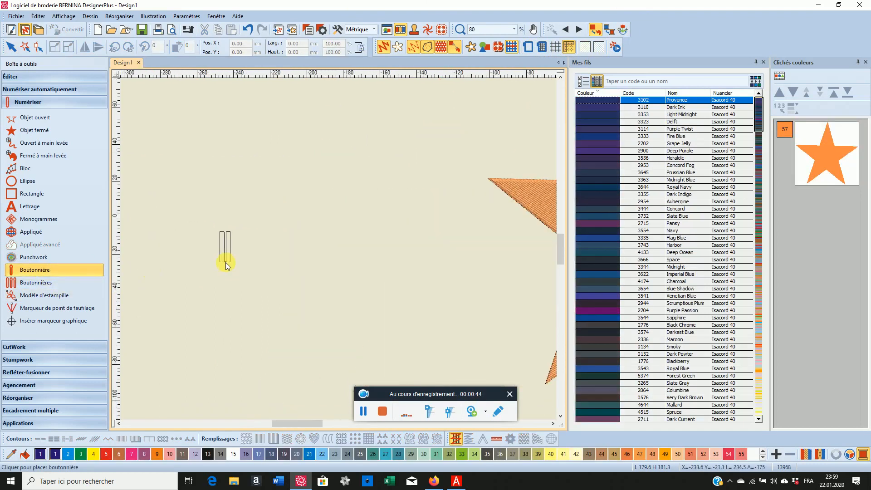
key("Escape")
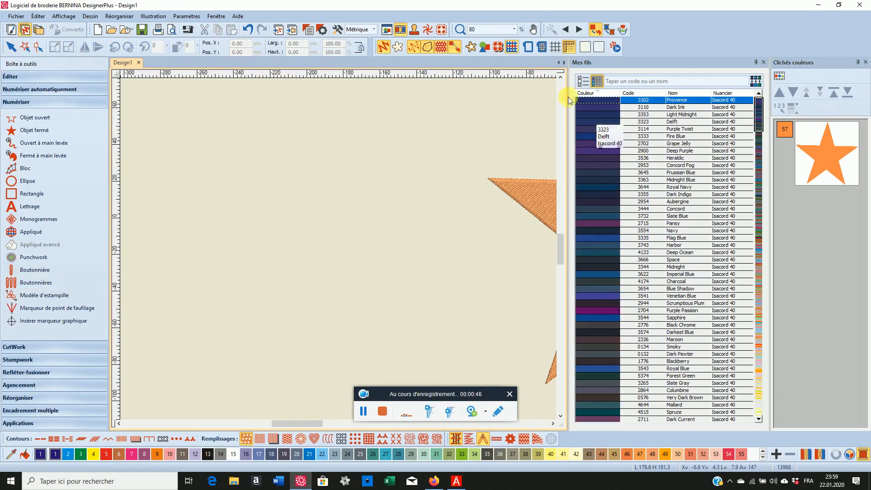
left_click(514, 30)
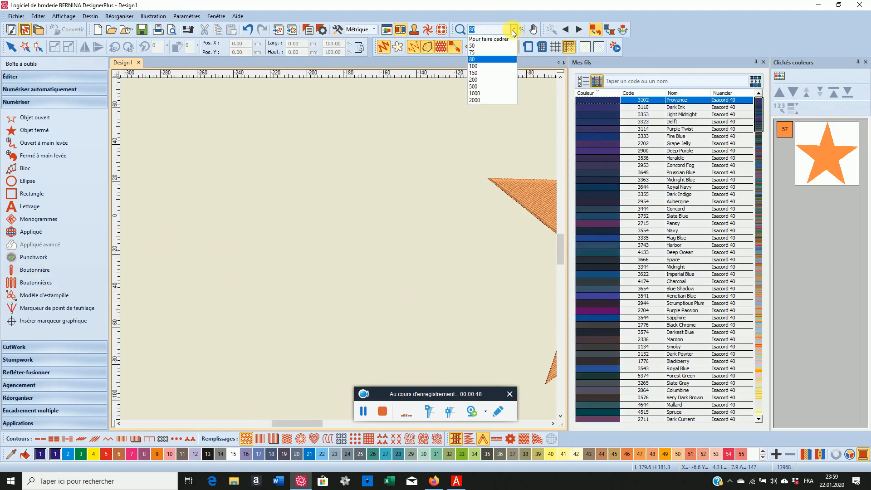
left_click(488, 39)
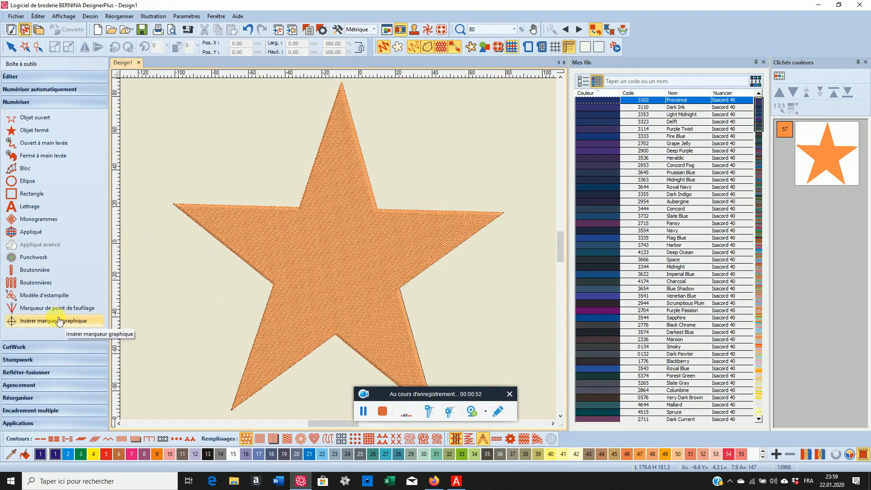
Configure the buttonhole tool with the type rounded at both ends and a slot length of 30 mm, and apply it
right_click(34, 274)
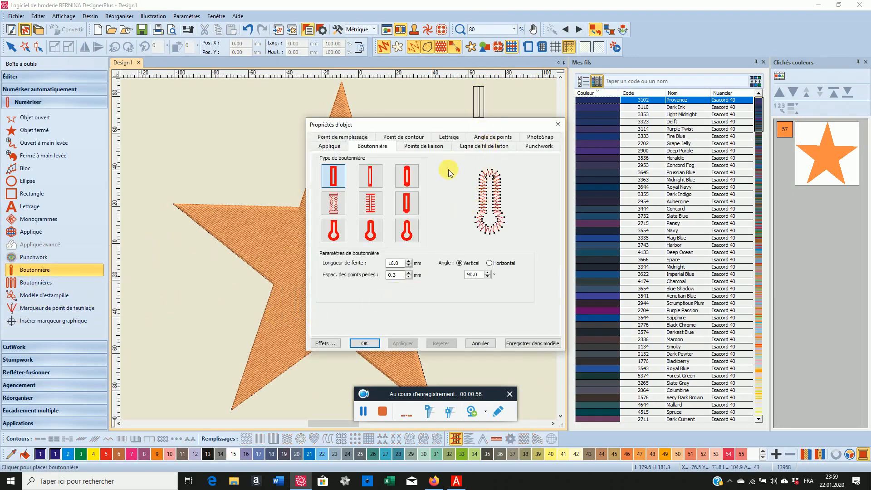
left_click(407, 182)
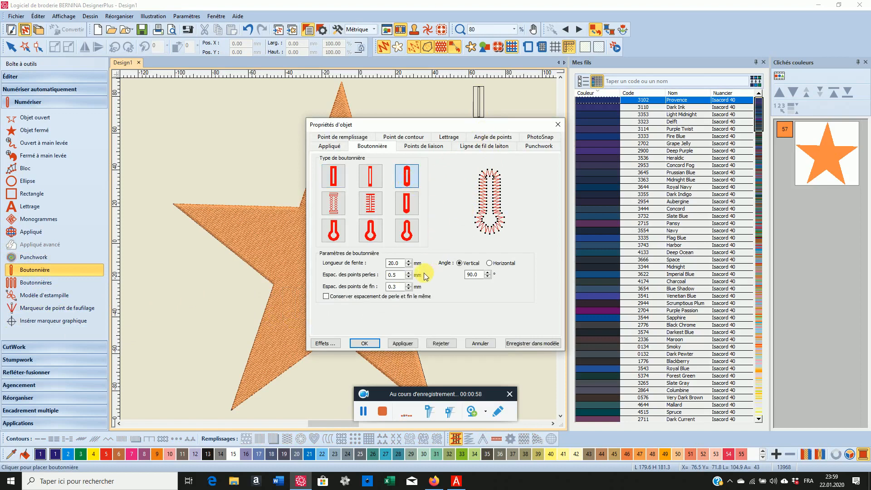
mouse_move(396, 267)
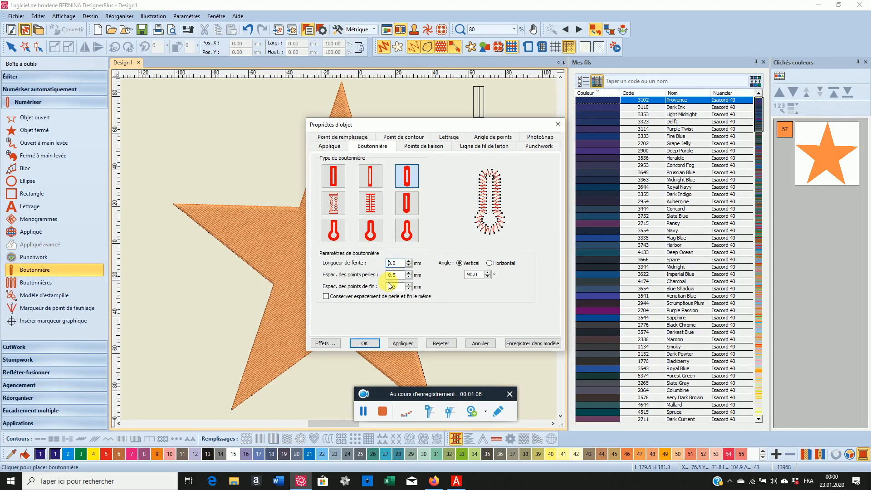
left_click(388, 263)
type("3")
mouse_move(396, 277)
left_click(402, 343)
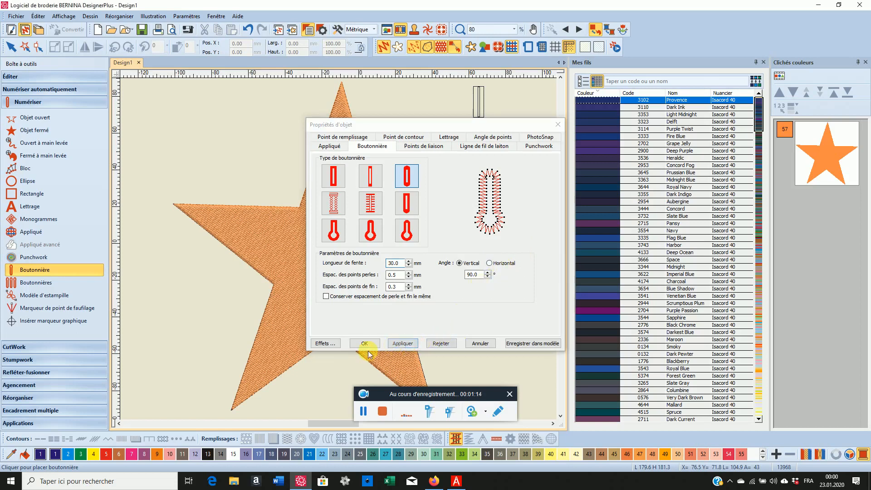
Try placing the 30 mm buttonhole vertically near the star's centre and undo the placement
left_click(363, 343)
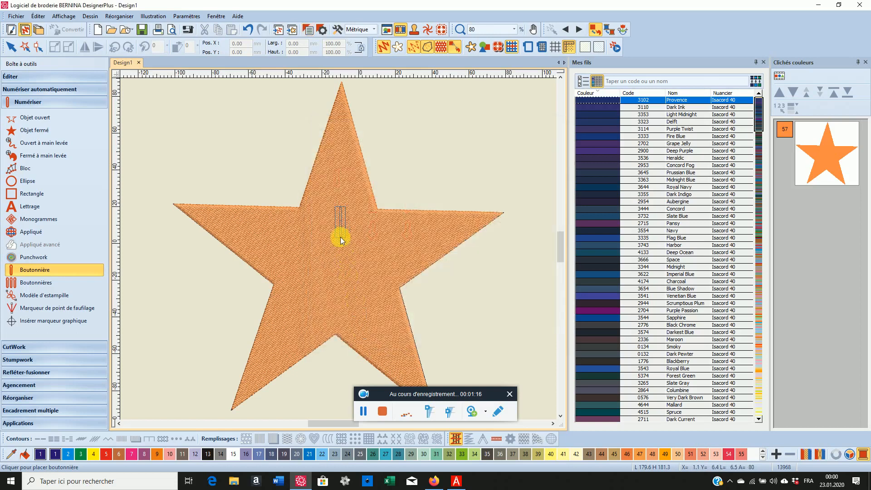
left_click(336, 257)
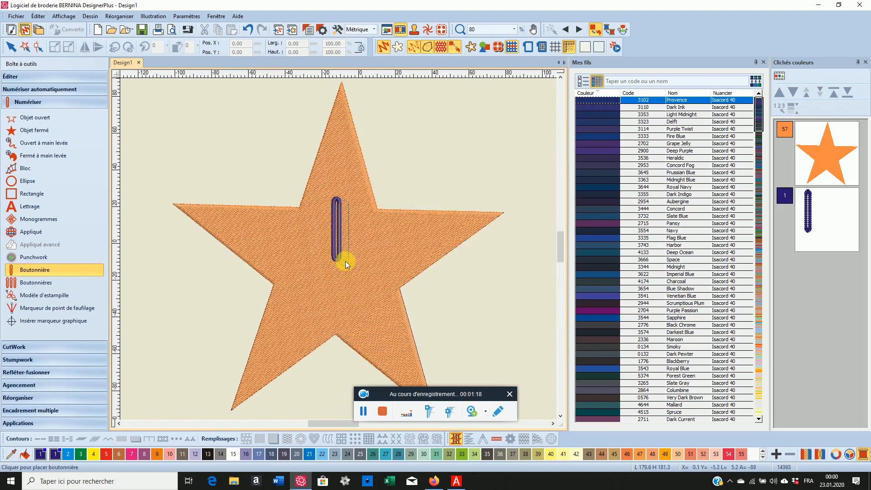
key("Escape")
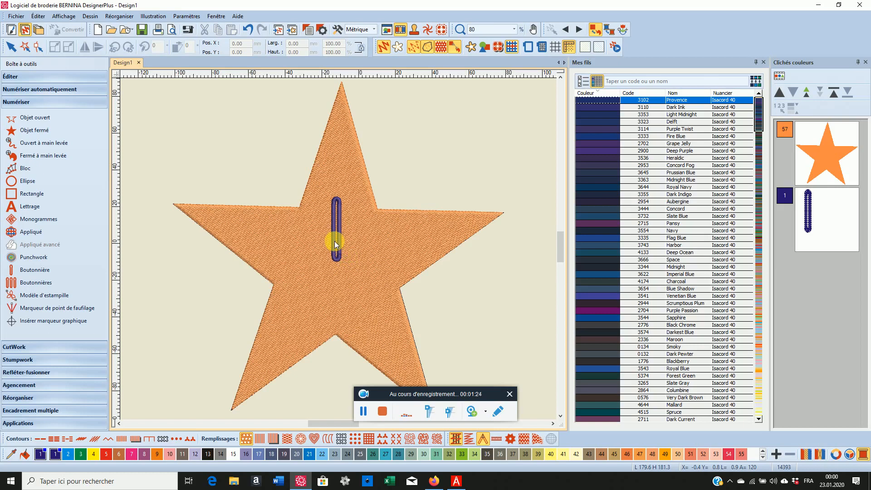
left_click(248, 30)
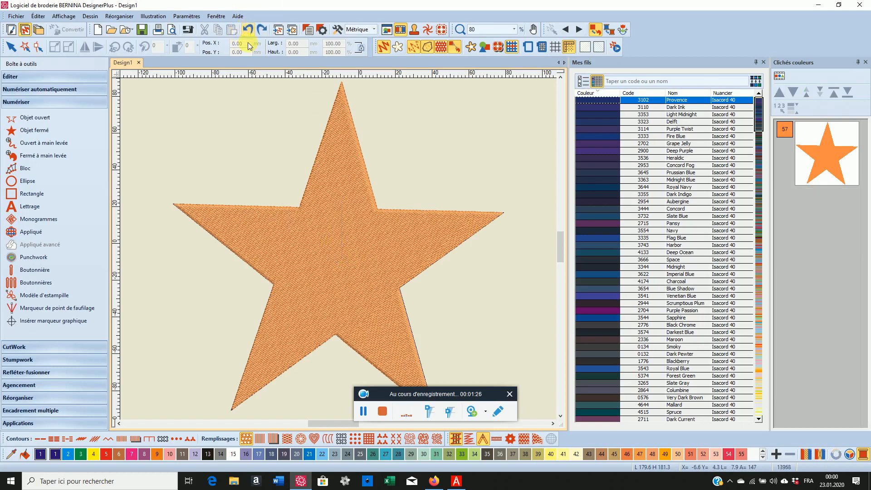
Set the buttonhole's slot length to 40 mm and place one vertical buttonhole near the centre of the star
left_click(51, 284)
right_click(36, 273)
mouse_move(393, 264)
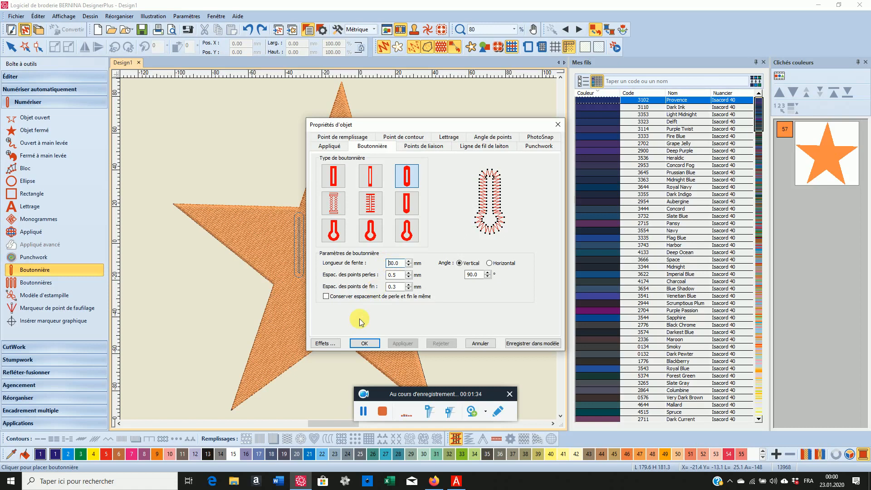
type("4")
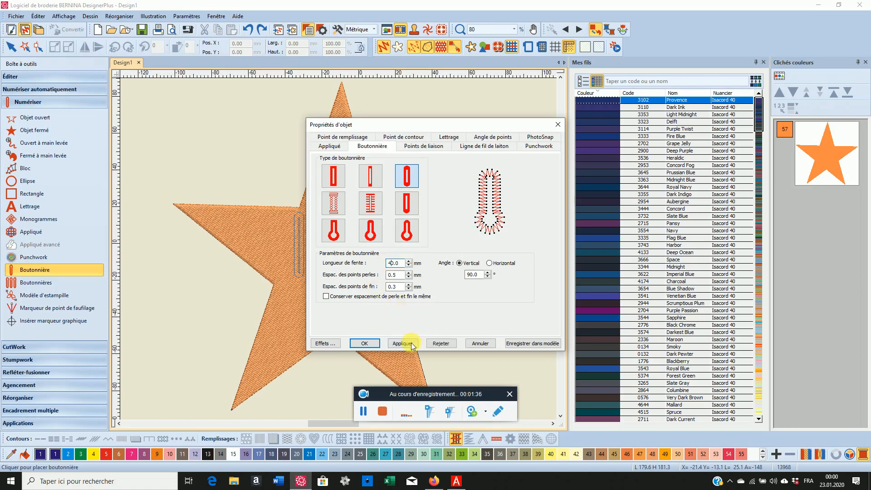
left_click(390, 346)
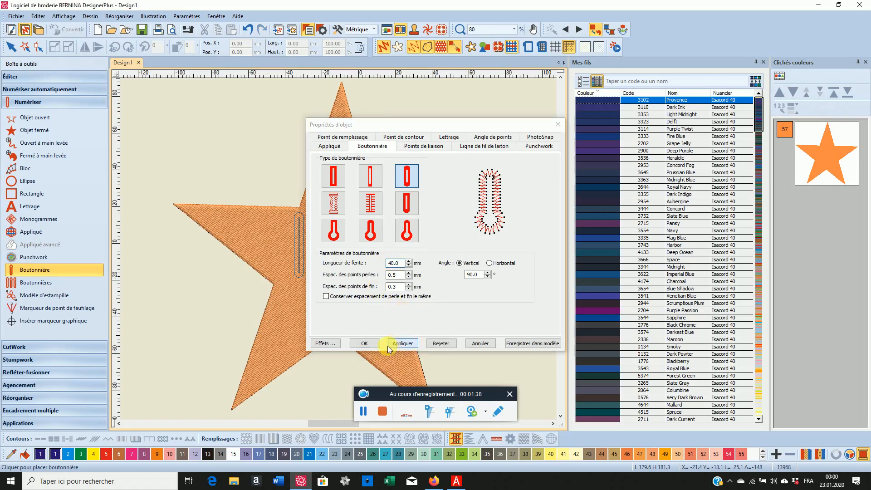
left_click(364, 344)
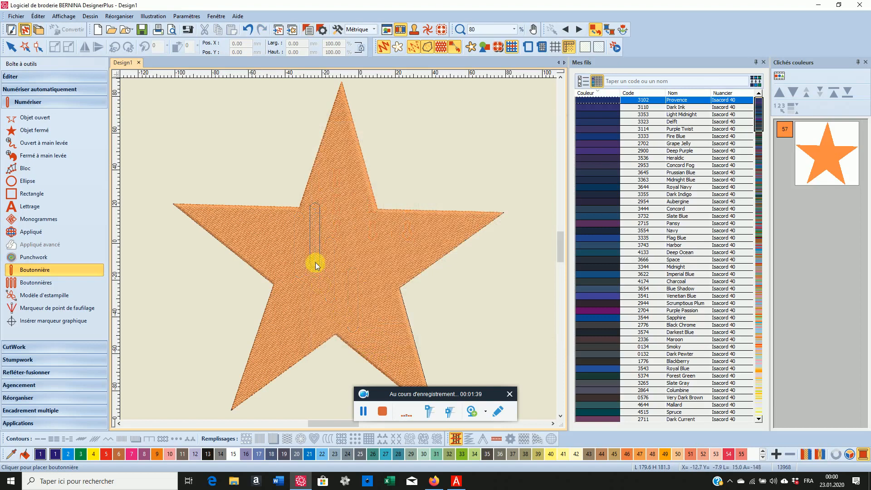
left_click(339, 271)
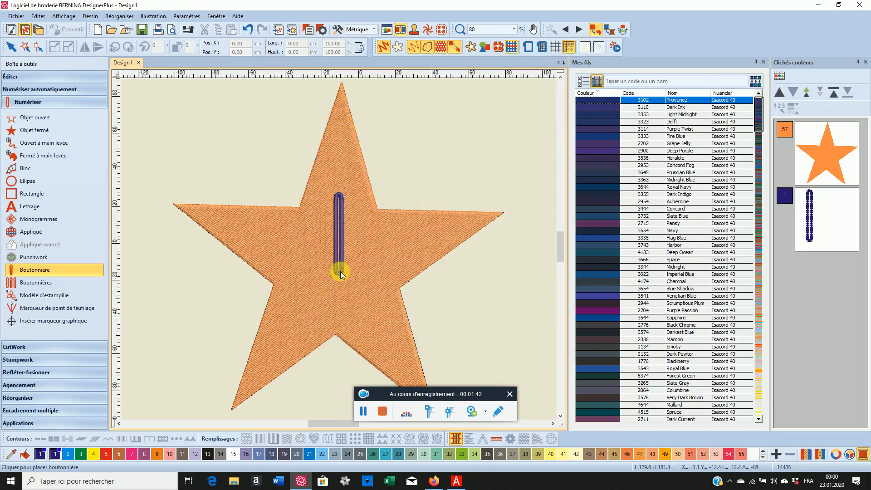
key("Escape")
Remove the star's fill stitches beneath the buttonhole with "Supprimer chevauchements", using the colour 1 buttonhole as the cutter
scroll(333, 239, "up", 2)
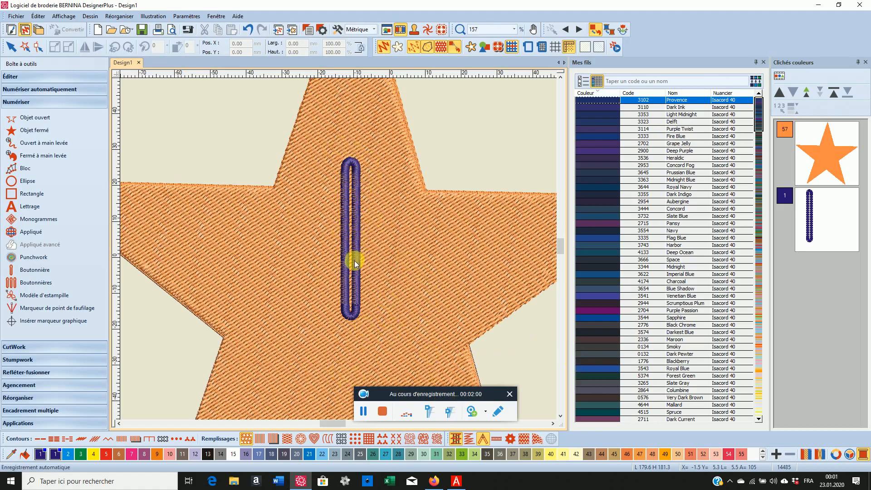
scroll(356, 272, "down", 1)
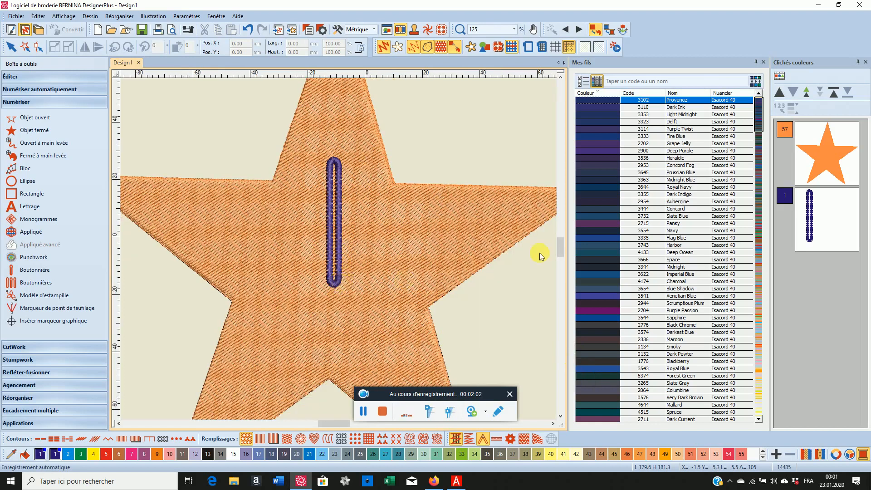
left_click(814, 235)
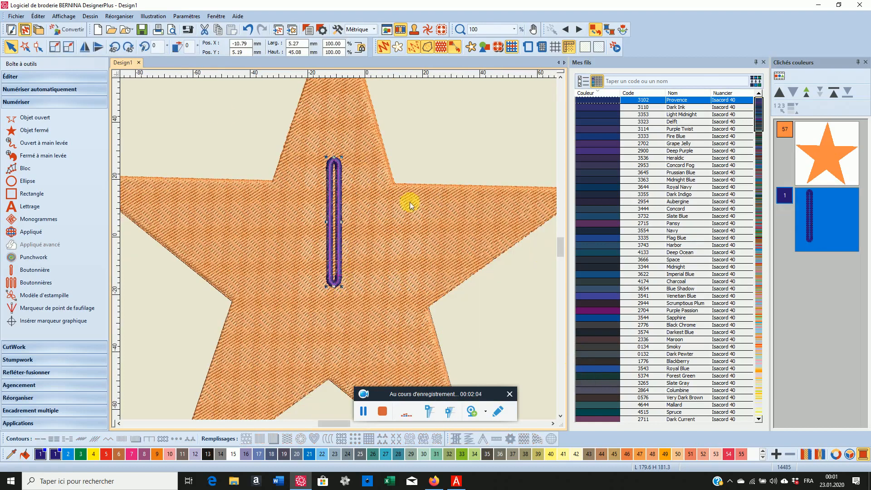
left_click(47, 76)
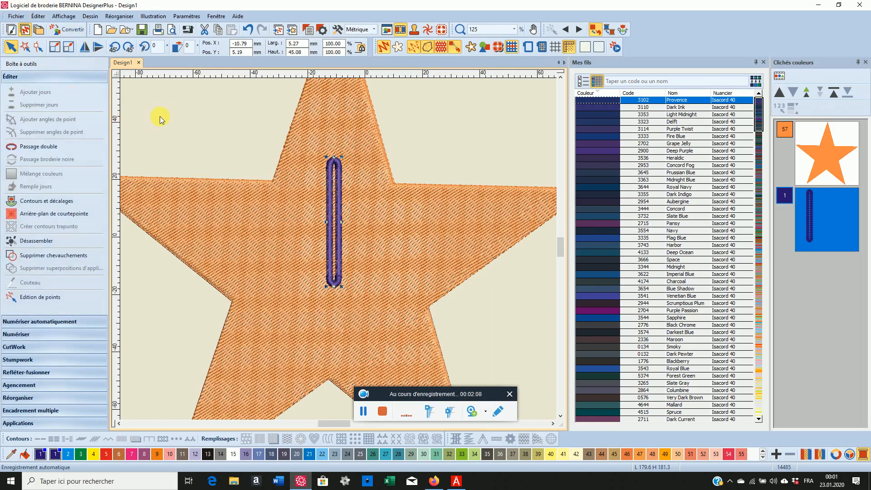
left_click(80, 256)
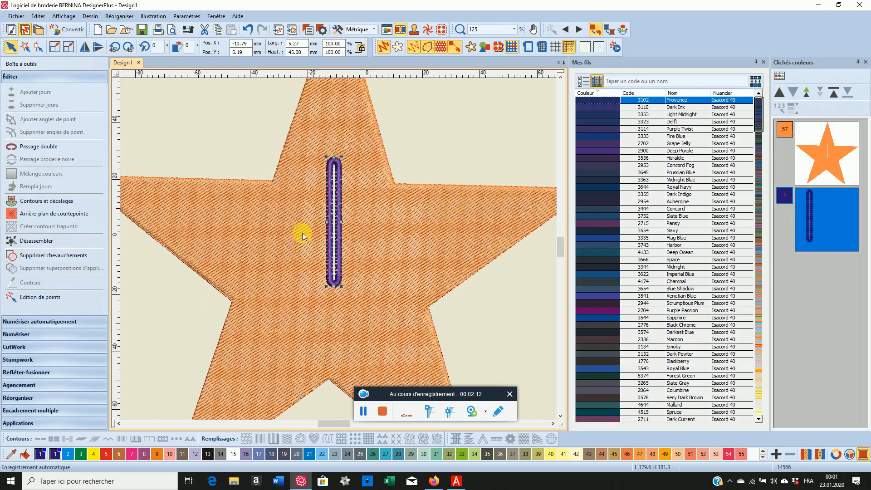
Delete the colour 1 buttonhole to expose the opening cut into the star's fill
scroll(325, 211, "up", 5)
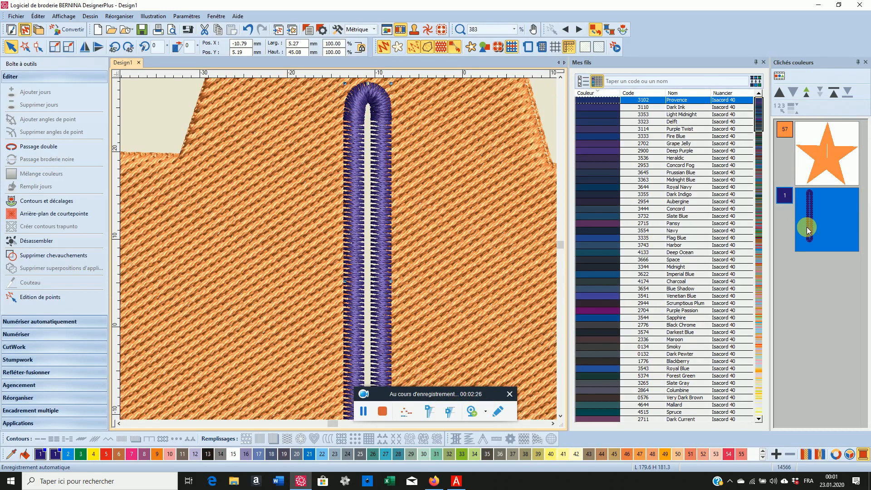
key("Delete")
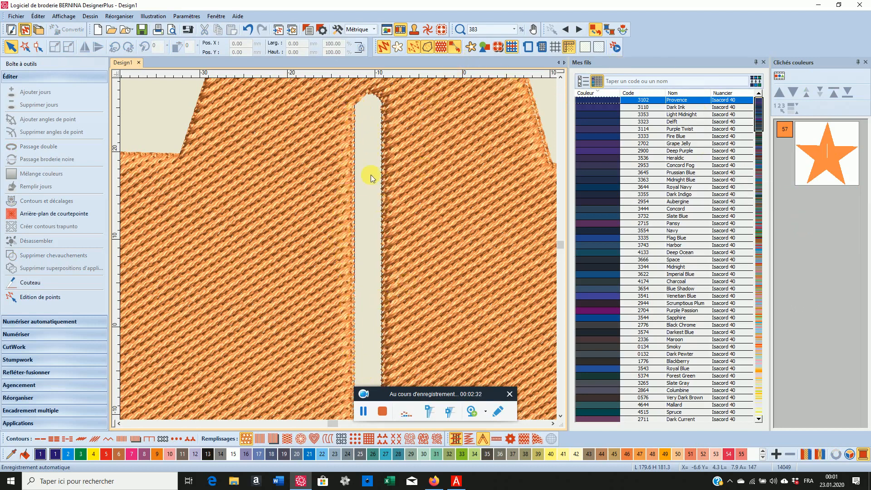
scroll(339, 249, "down", 5)
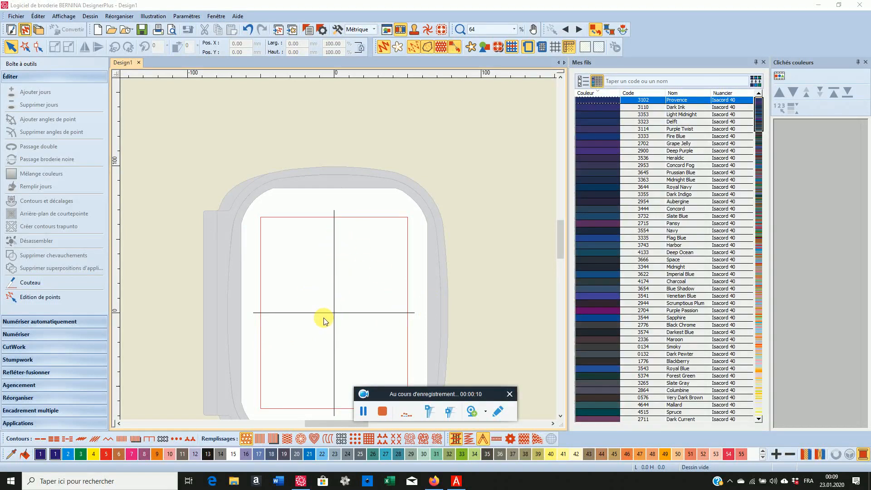
scroll(342, 311, "up", 2)
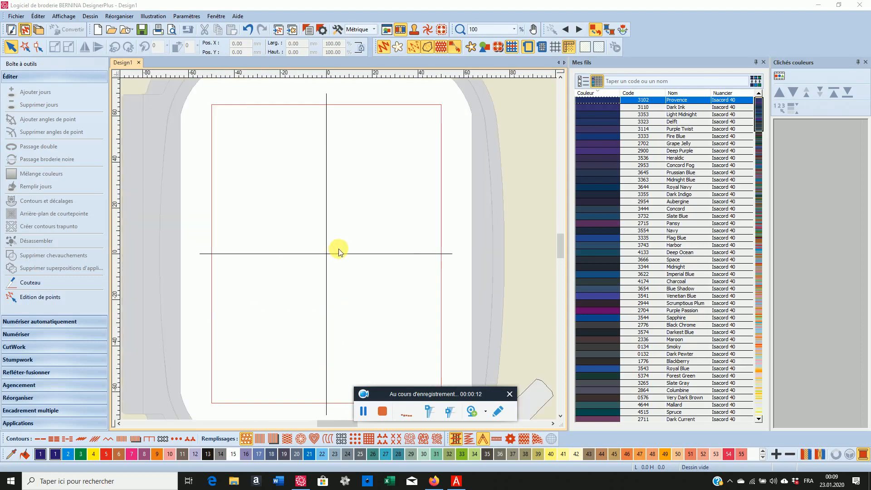